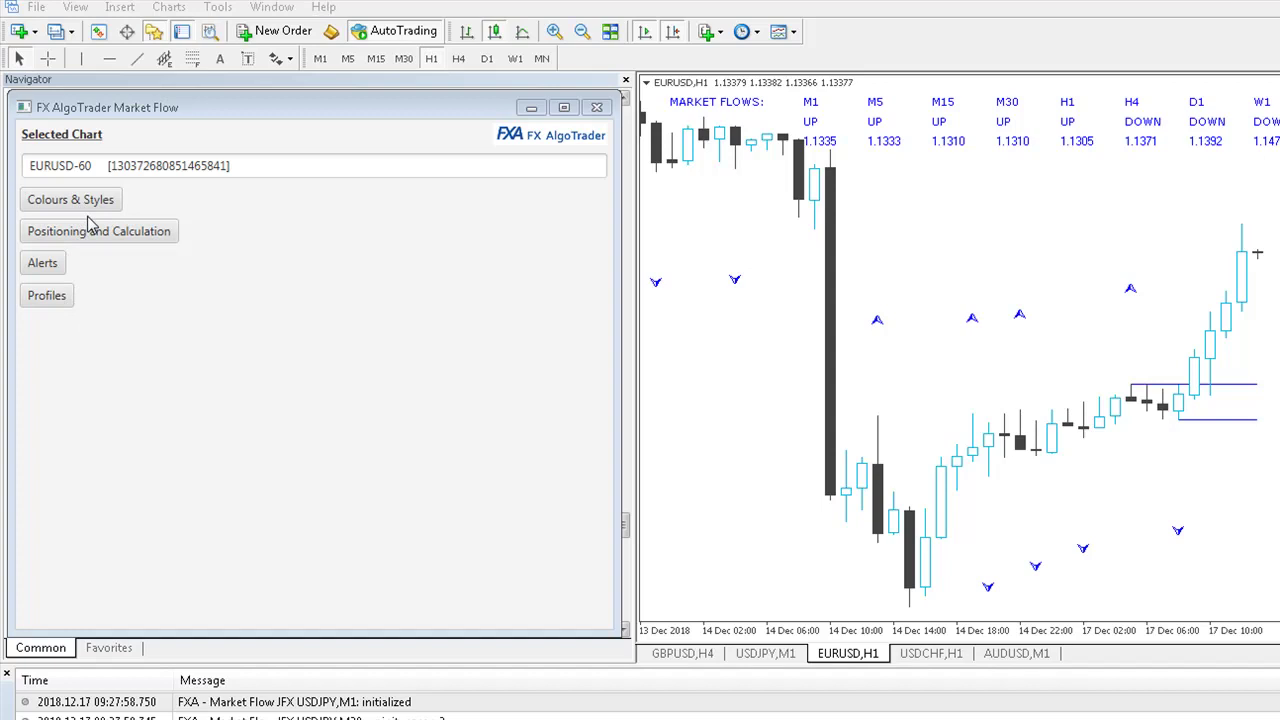
# Preview the Colours & Styles, Positioning and Calculation, Alerts and Profiles sections, ending back on Colours & Styles
pyautogui.click(86, 200)
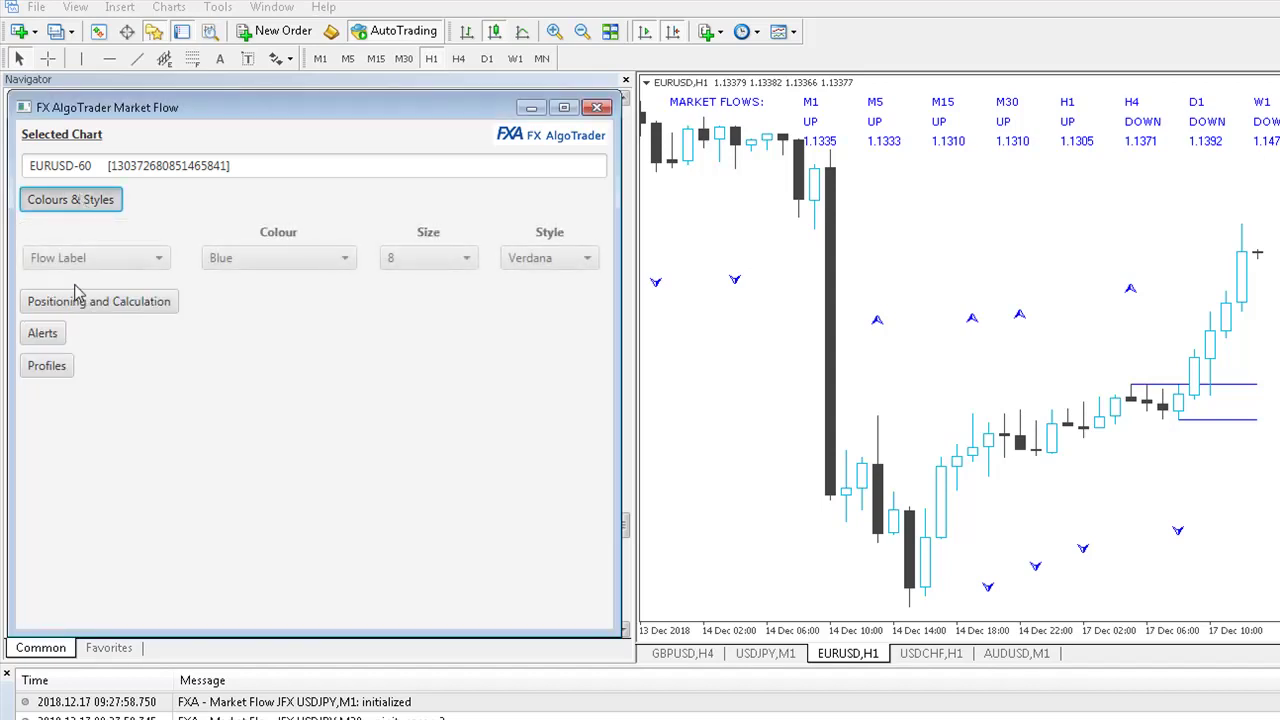
pyautogui.click(78, 302)
pyautogui.click(44, 543)
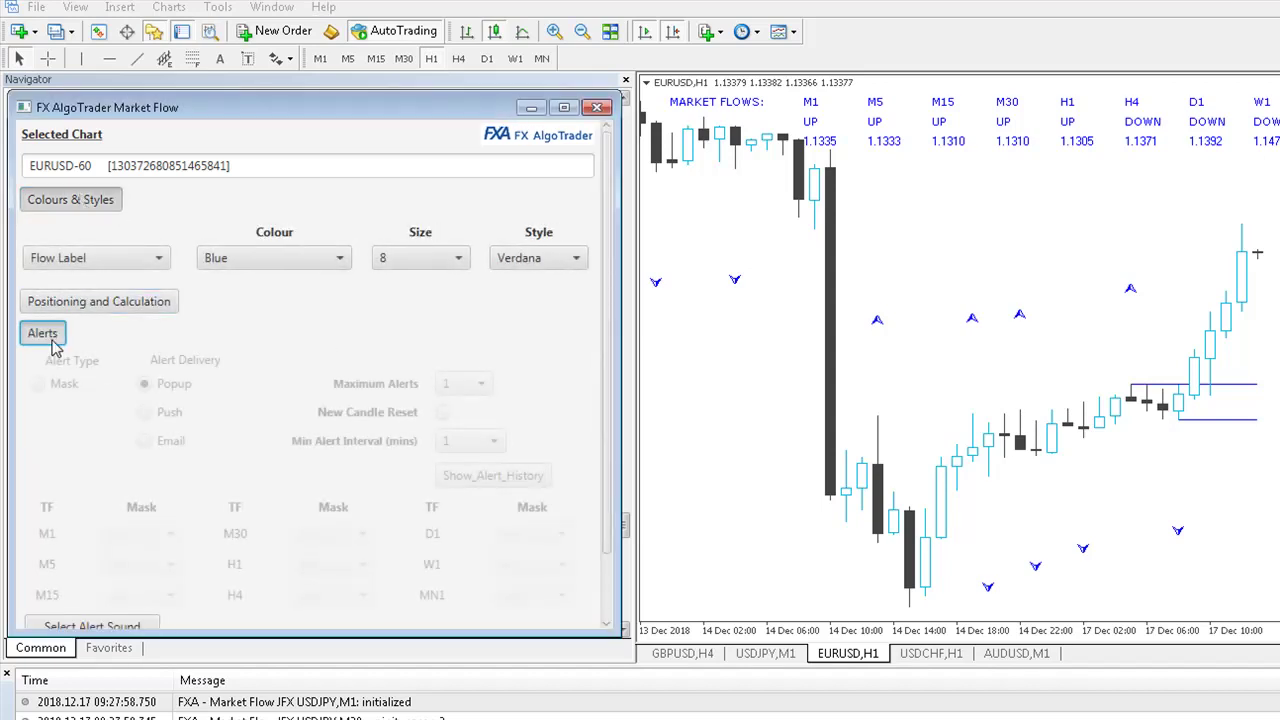
pyautogui.click(55, 368)
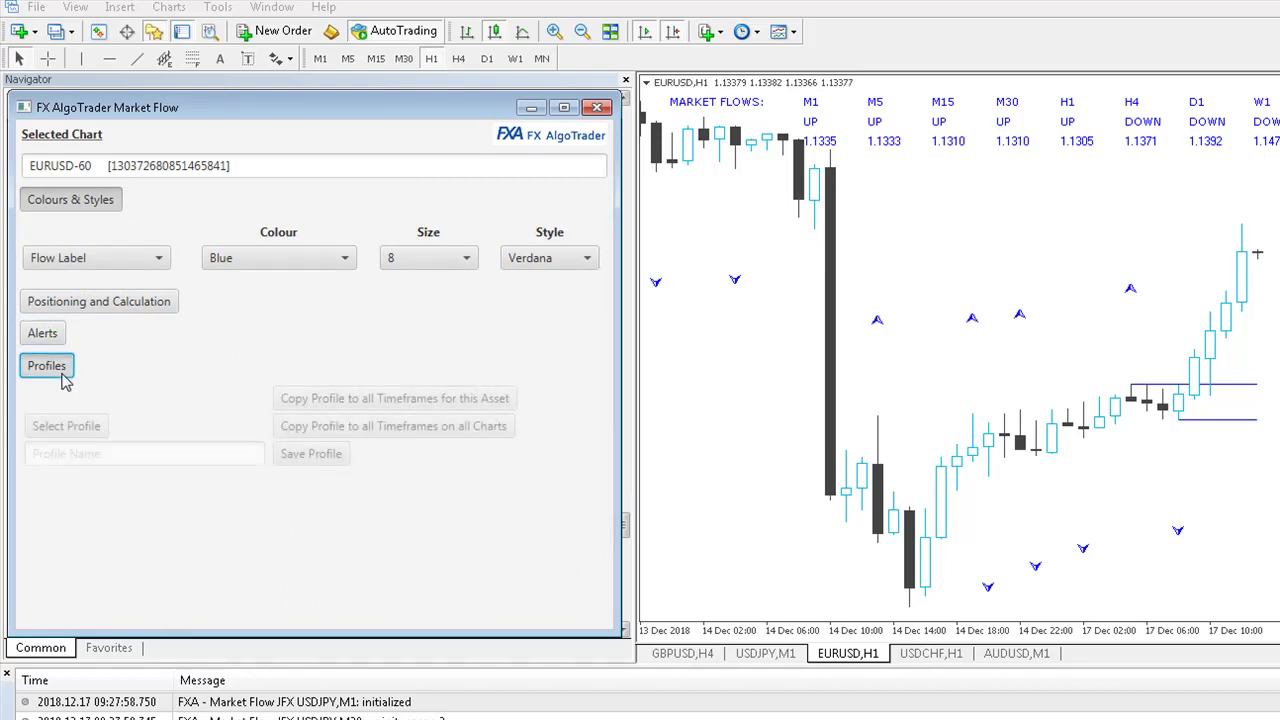
pyautogui.click(67, 205)
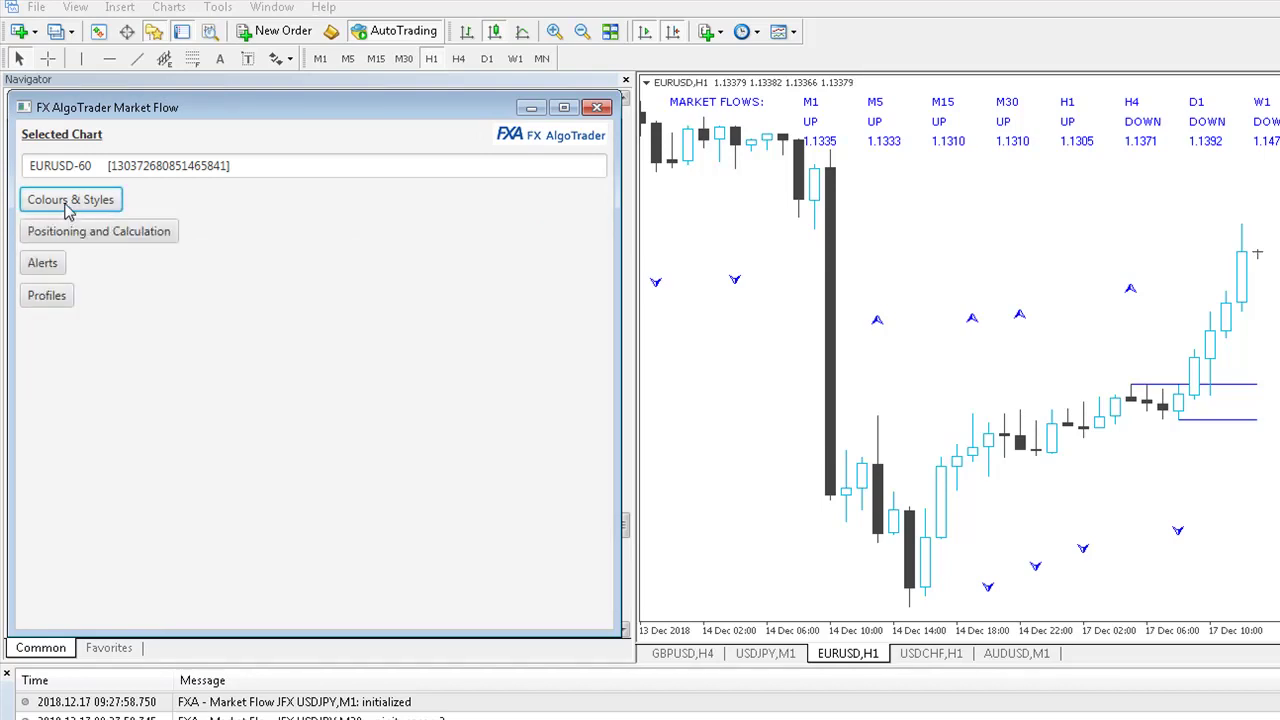
pyautogui.click(67, 205)
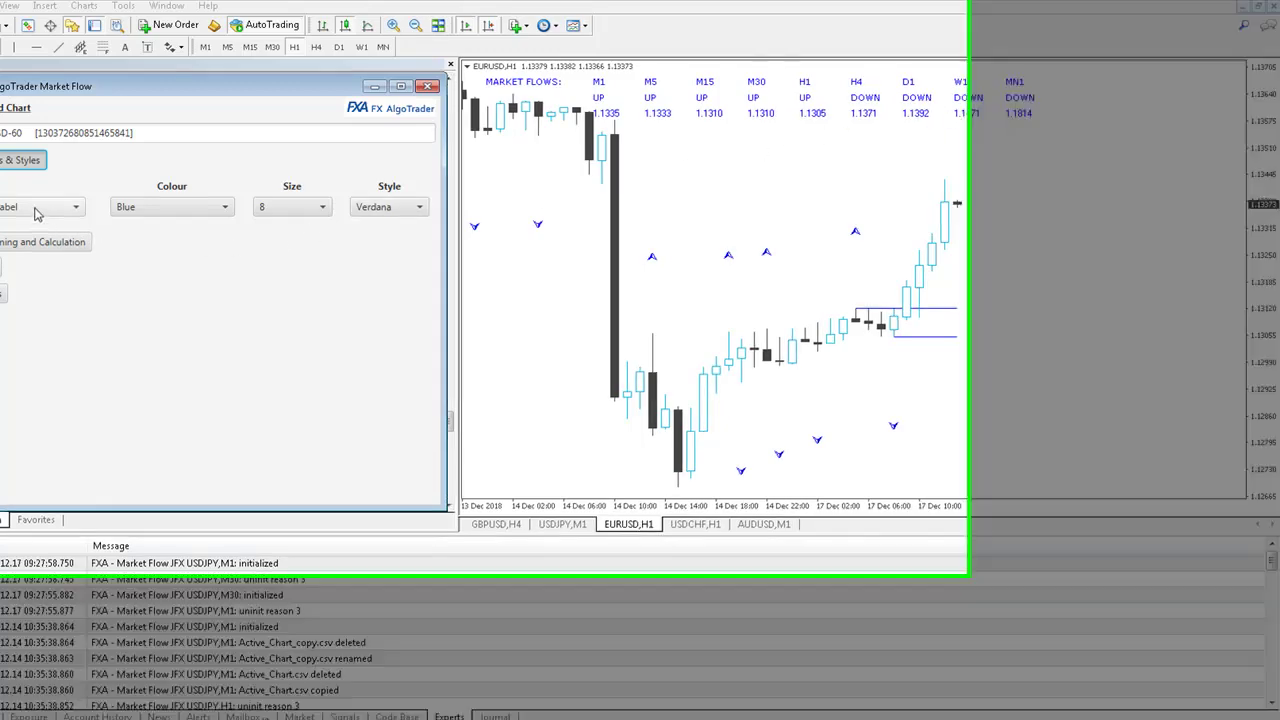
# Set the Flow Label (MARKET FLOWS) size to 12
pyautogui.click(35, 207)
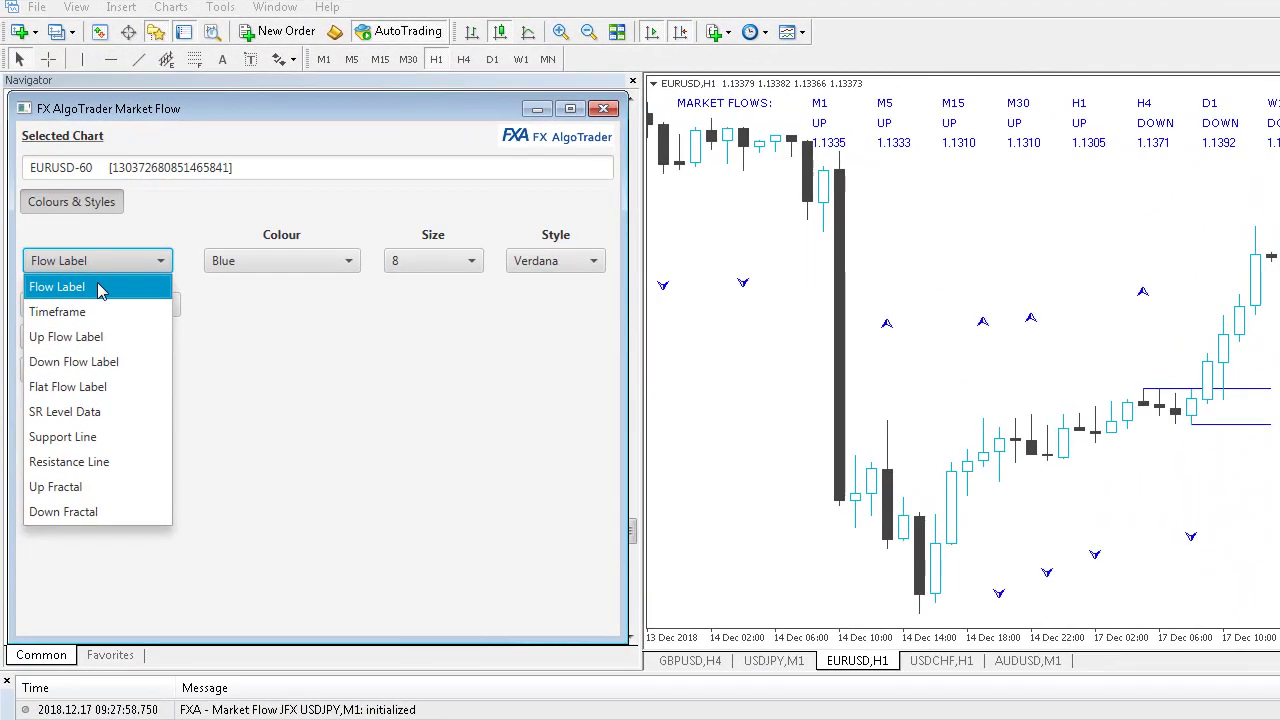
pyautogui.click(97, 285)
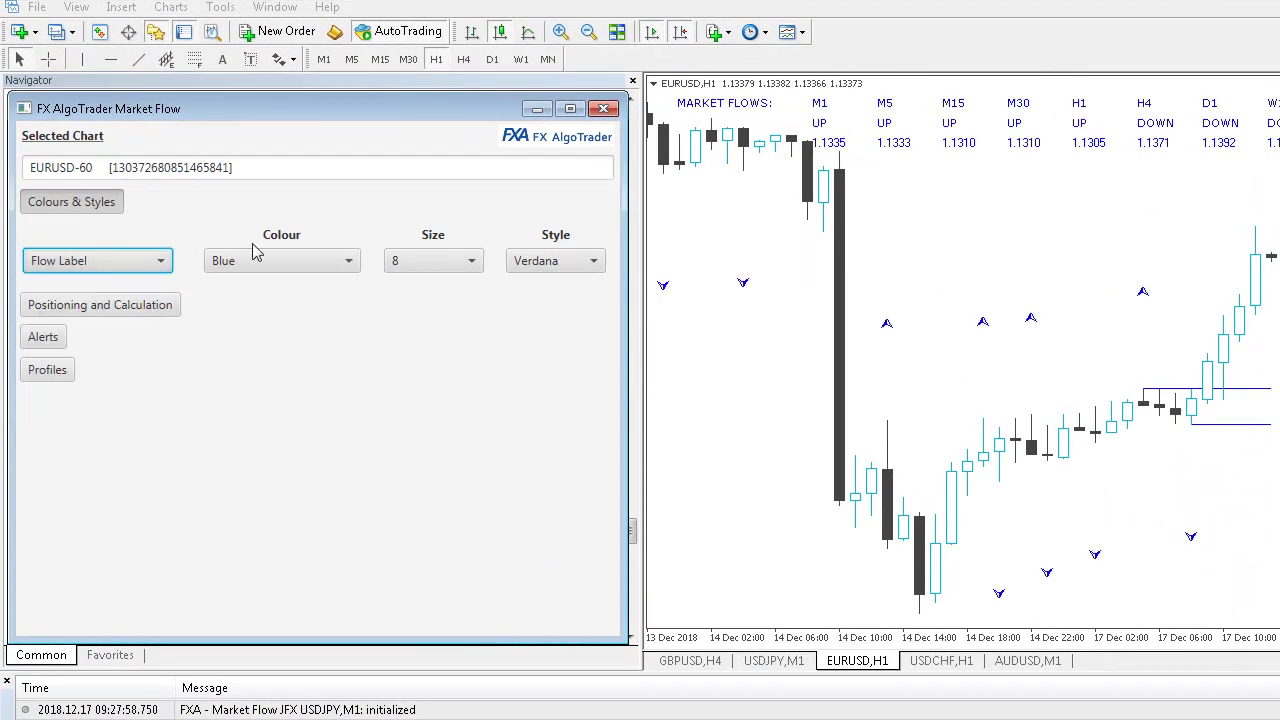
pyautogui.click(414, 262)
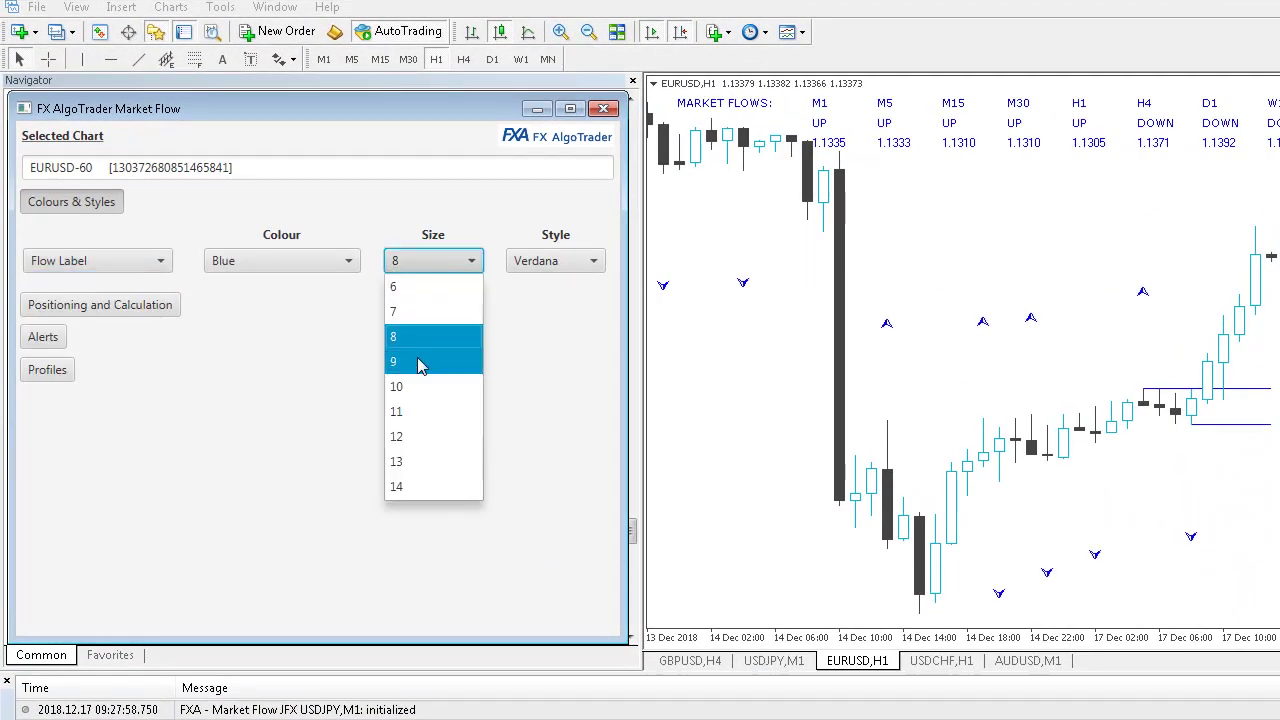
pyautogui.click(412, 436)
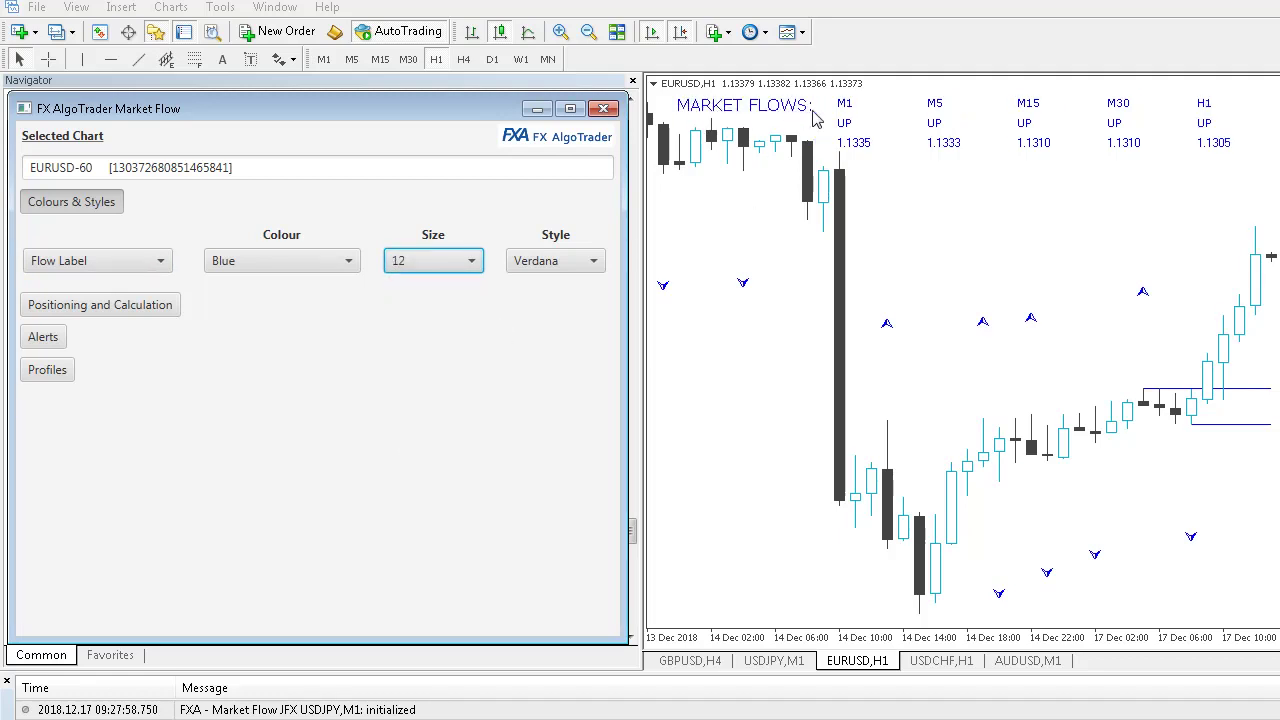
# Make the Timeframe labels Olive at size 10
pyautogui.click(77, 262)
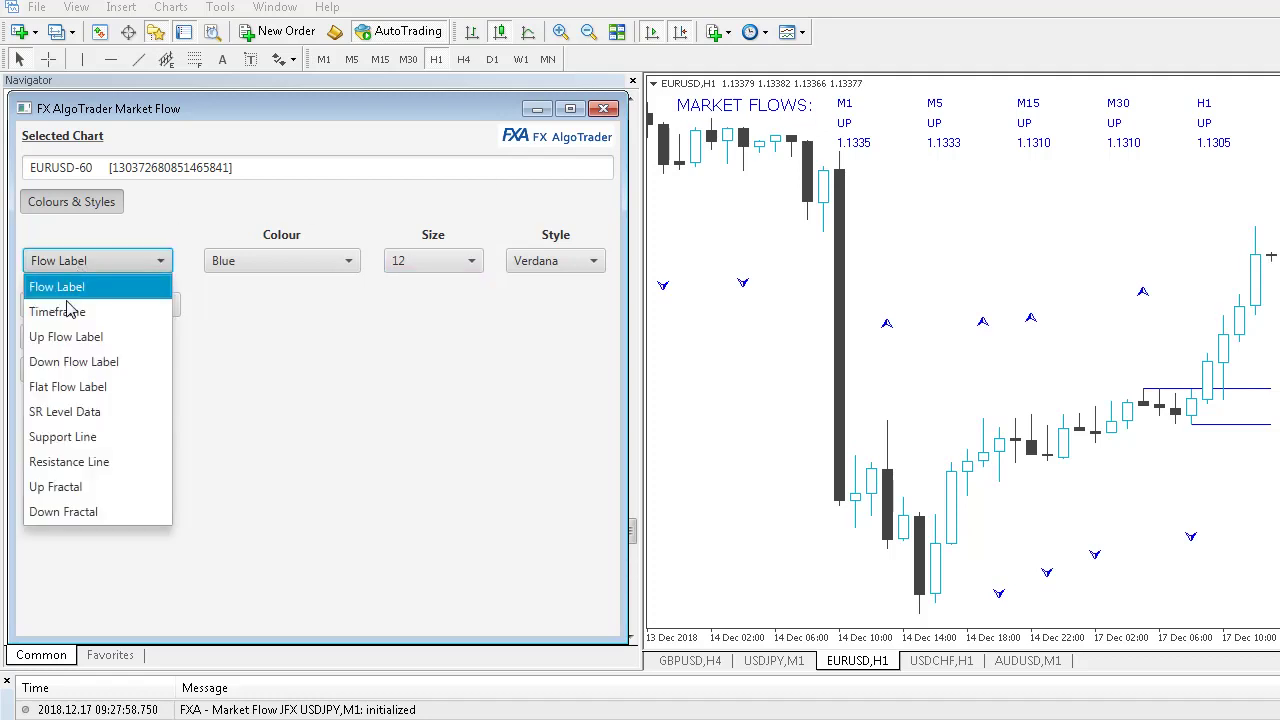
pyautogui.click(70, 332)
pyautogui.click(77, 261)
pyautogui.click(75, 308)
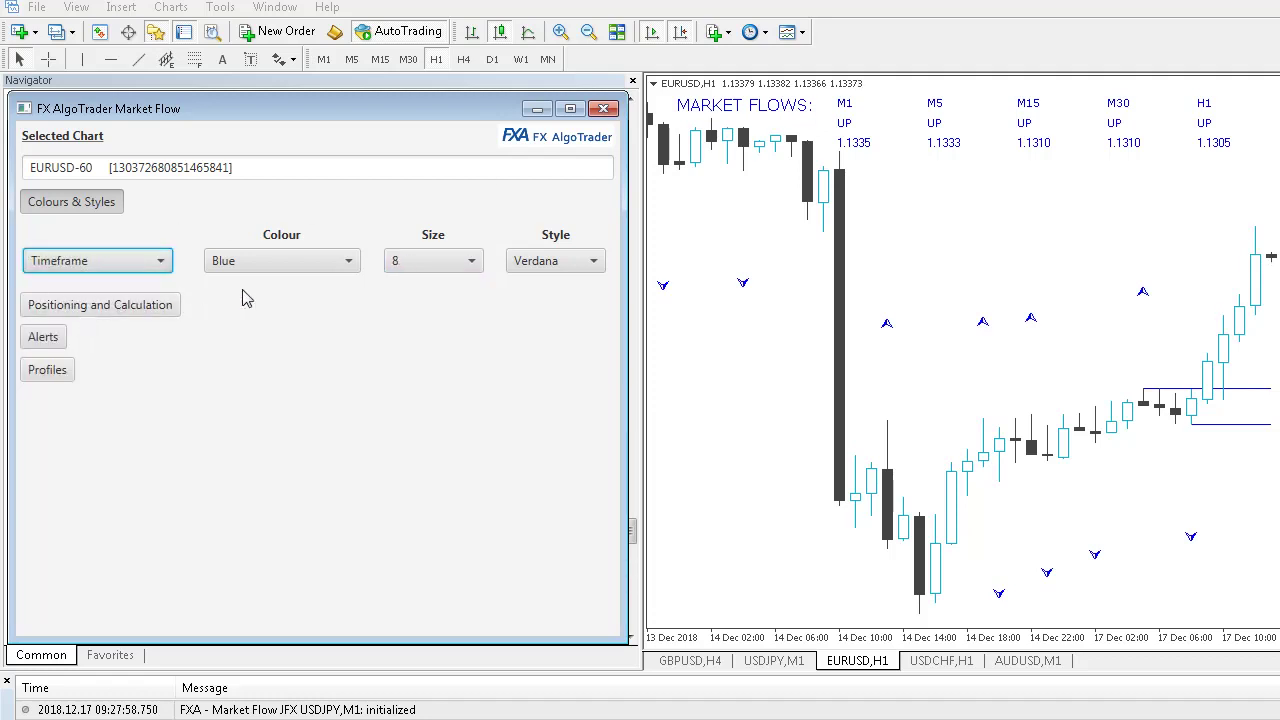
pyautogui.click(329, 270)
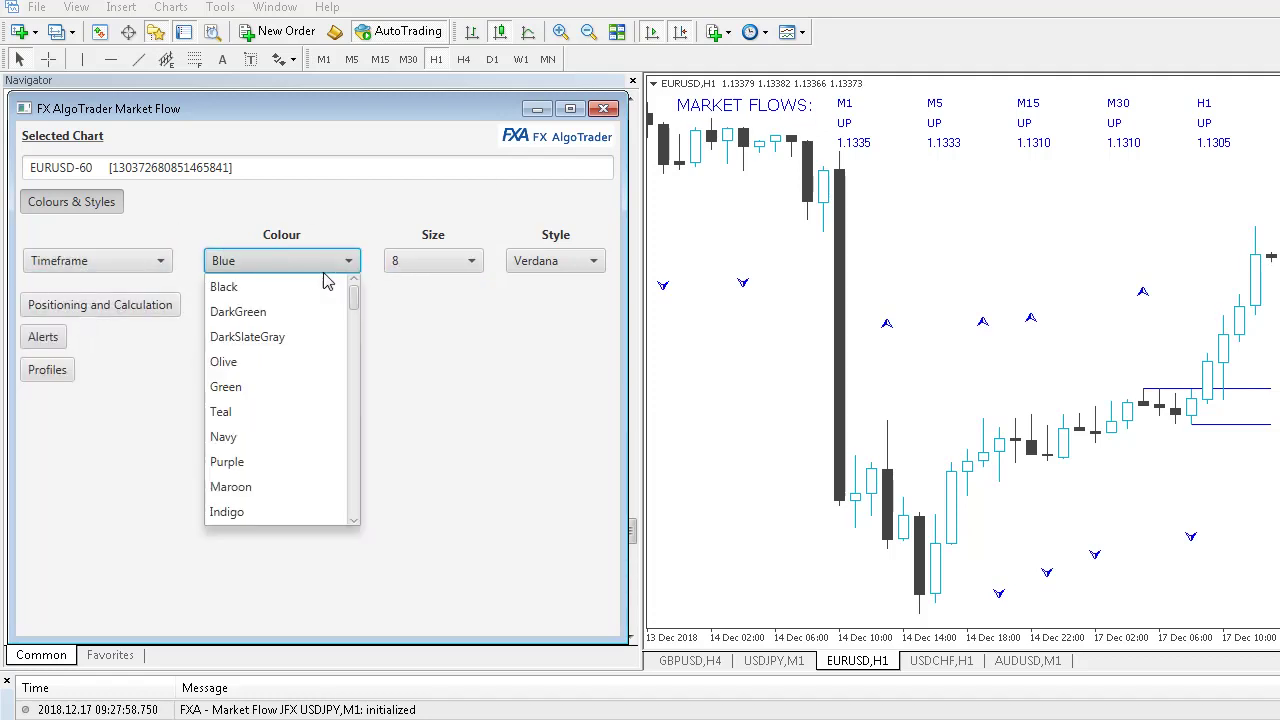
pyautogui.click(250, 362)
pyautogui.click(405, 262)
pyautogui.click(403, 383)
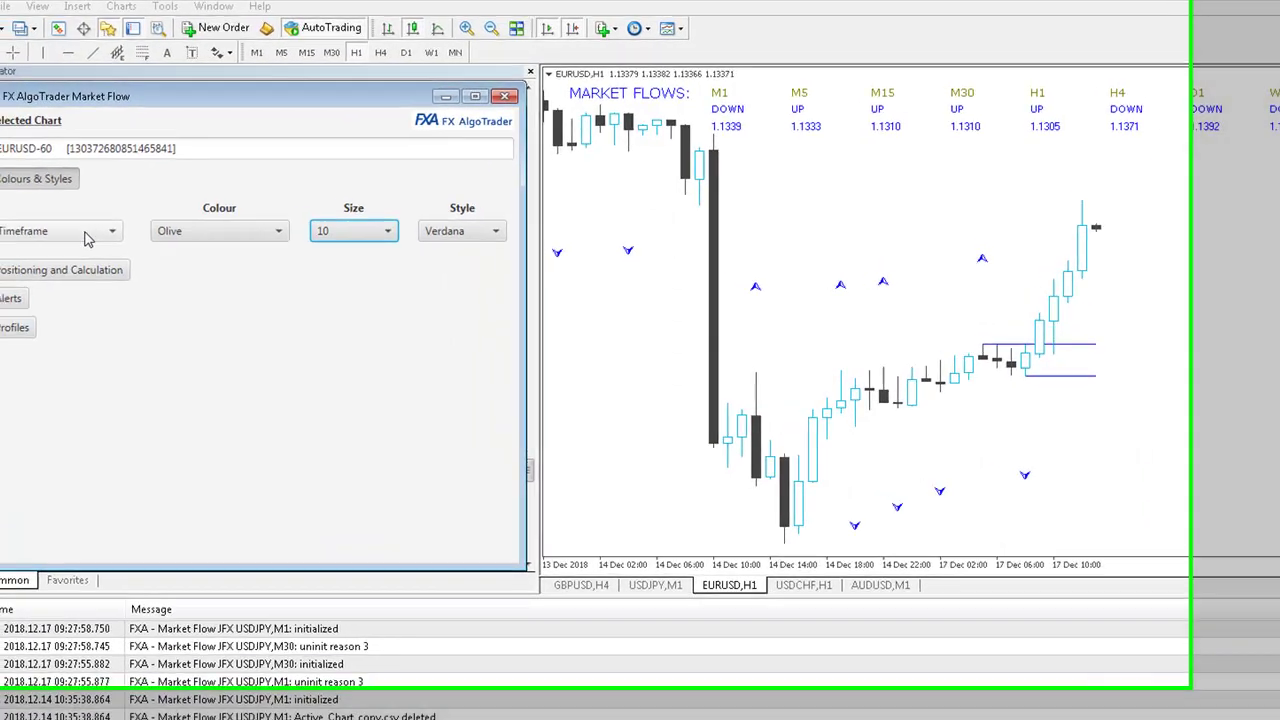
# Colour the Up Flow Label Green at size 10
pyautogui.click(30, 215)
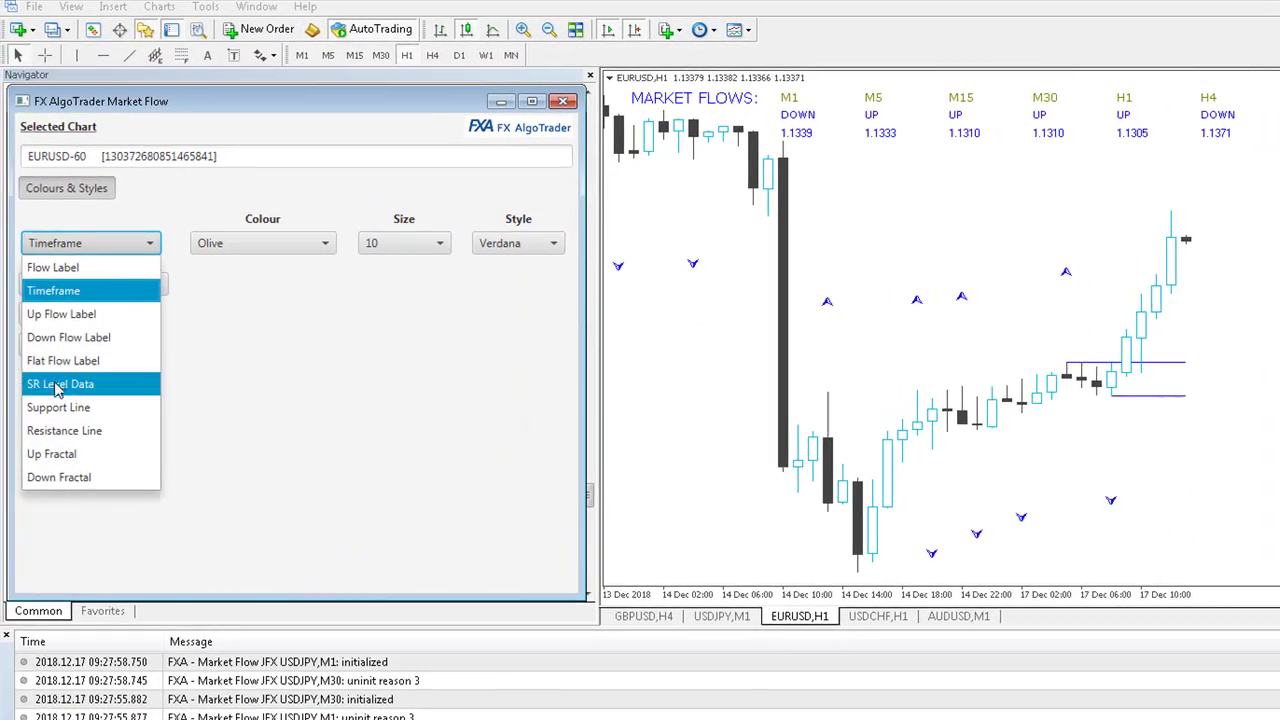
pyautogui.click(83, 316)
pyautogui.click(283, 250)
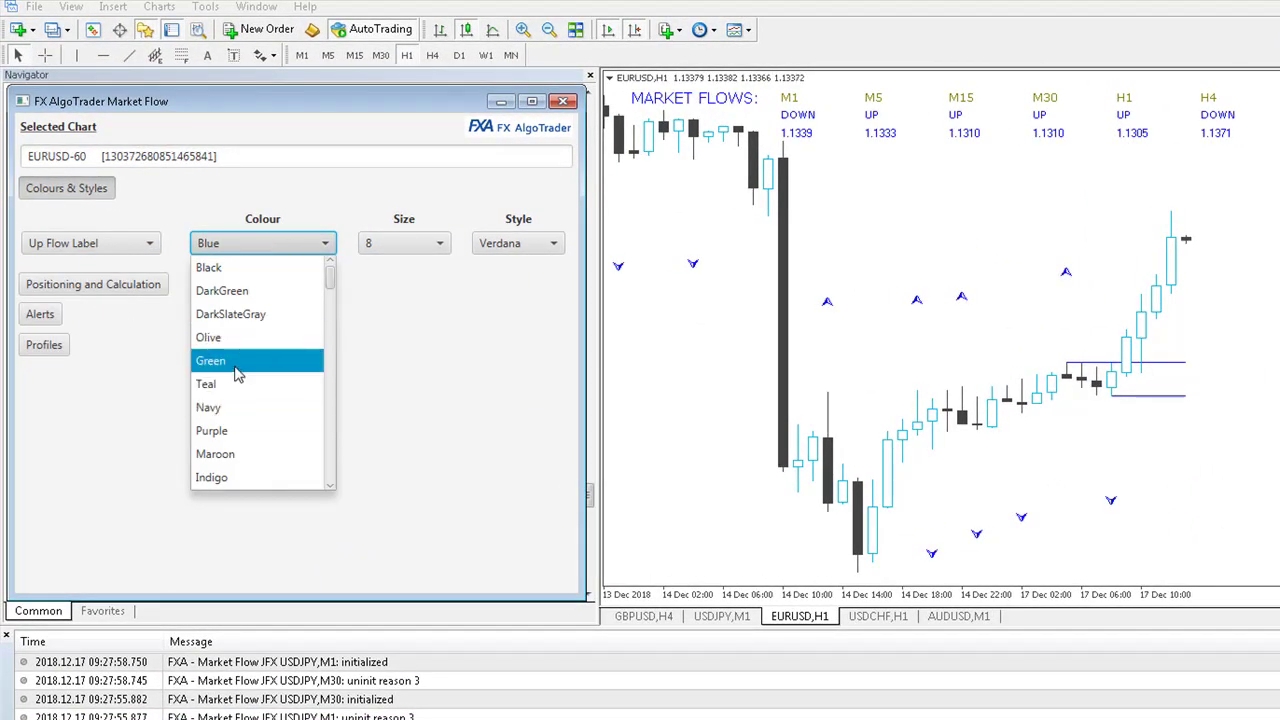
pyautogui.click(236, 368)
pyautogui.click(397, 246)
pyautogui.click(376, 362)
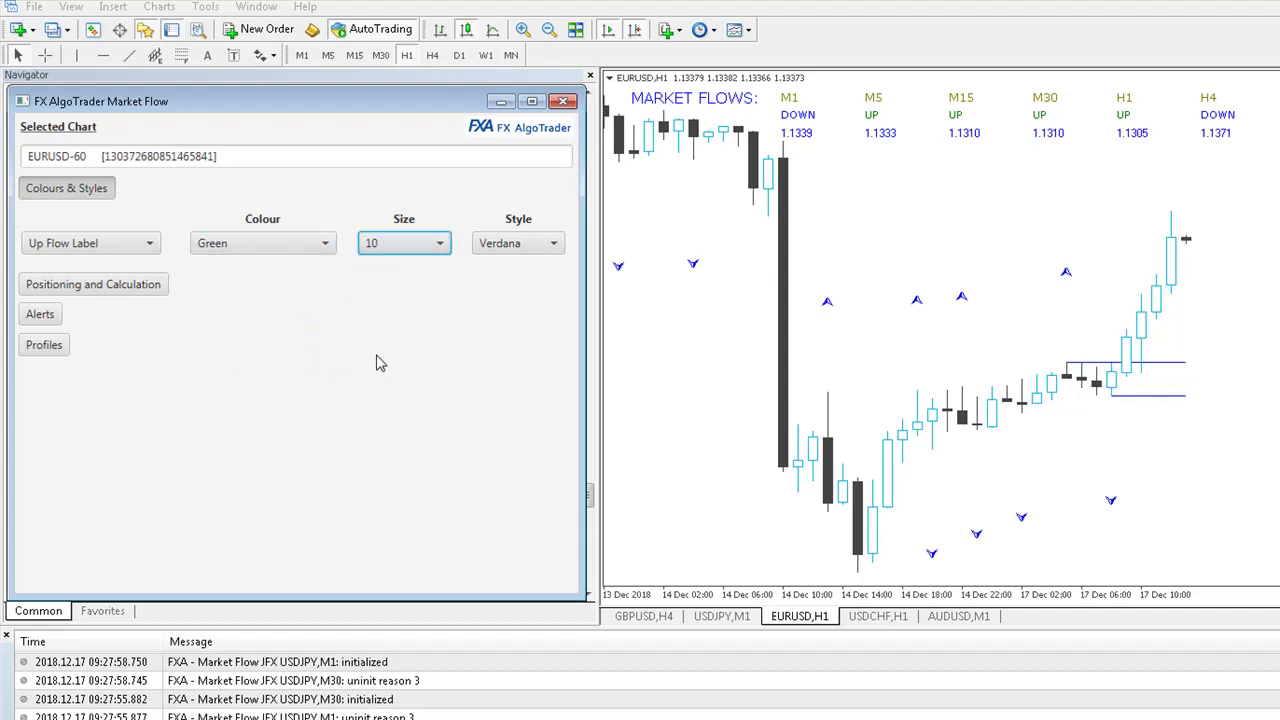
# Give the Down Flow Label size 10 and colour Black
pyautogui.click(100, 245)
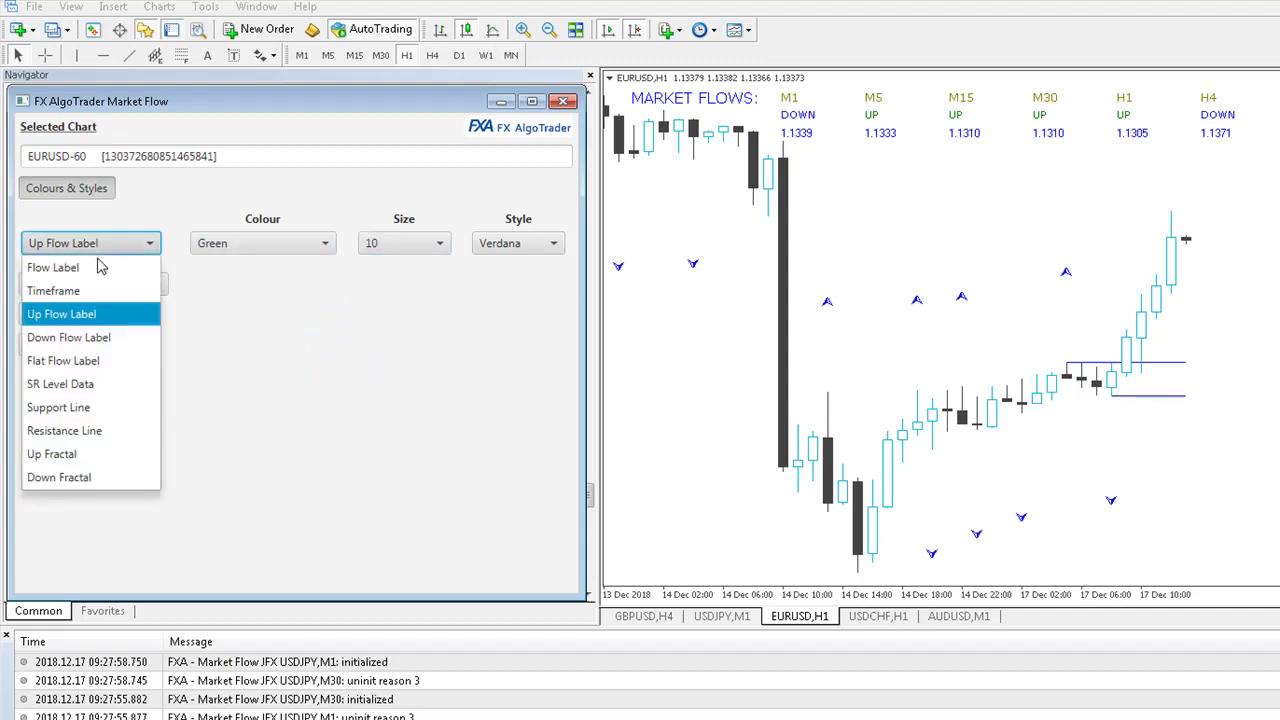
pyautogui.click(75, 340)
pyautogui.click(287, 247)
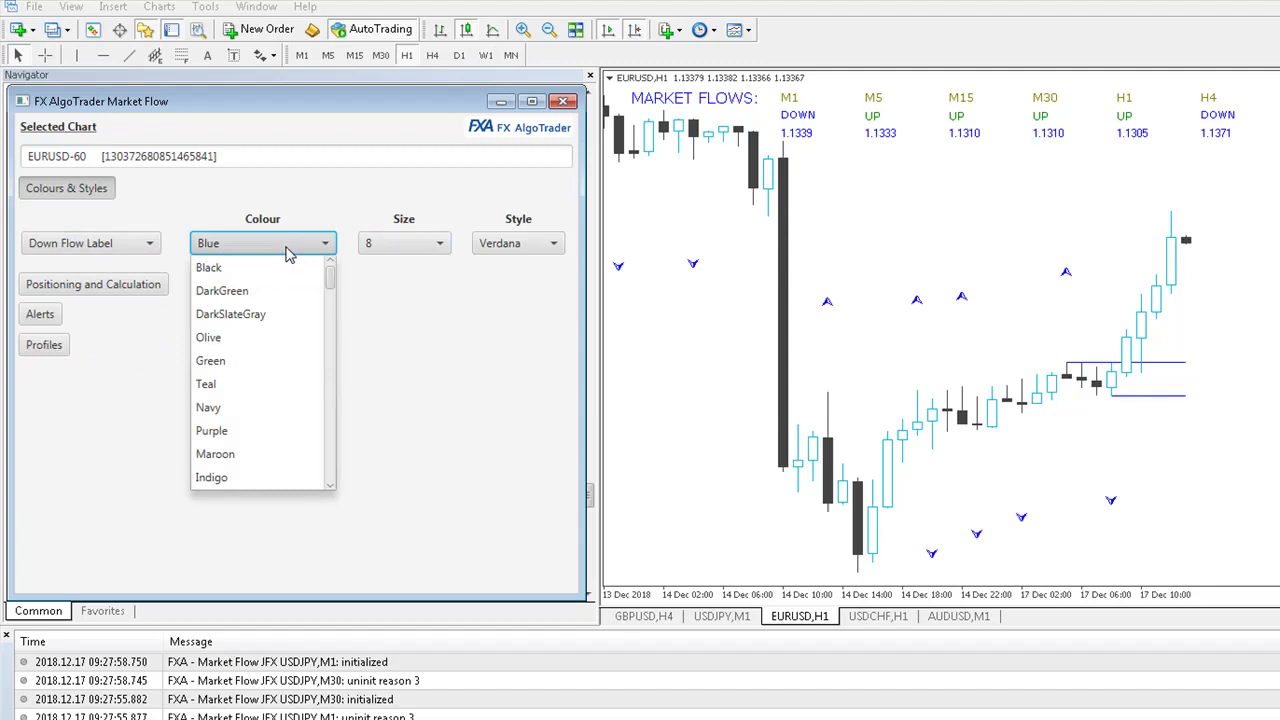
pyautogui.scroll(-4, 237, 368)
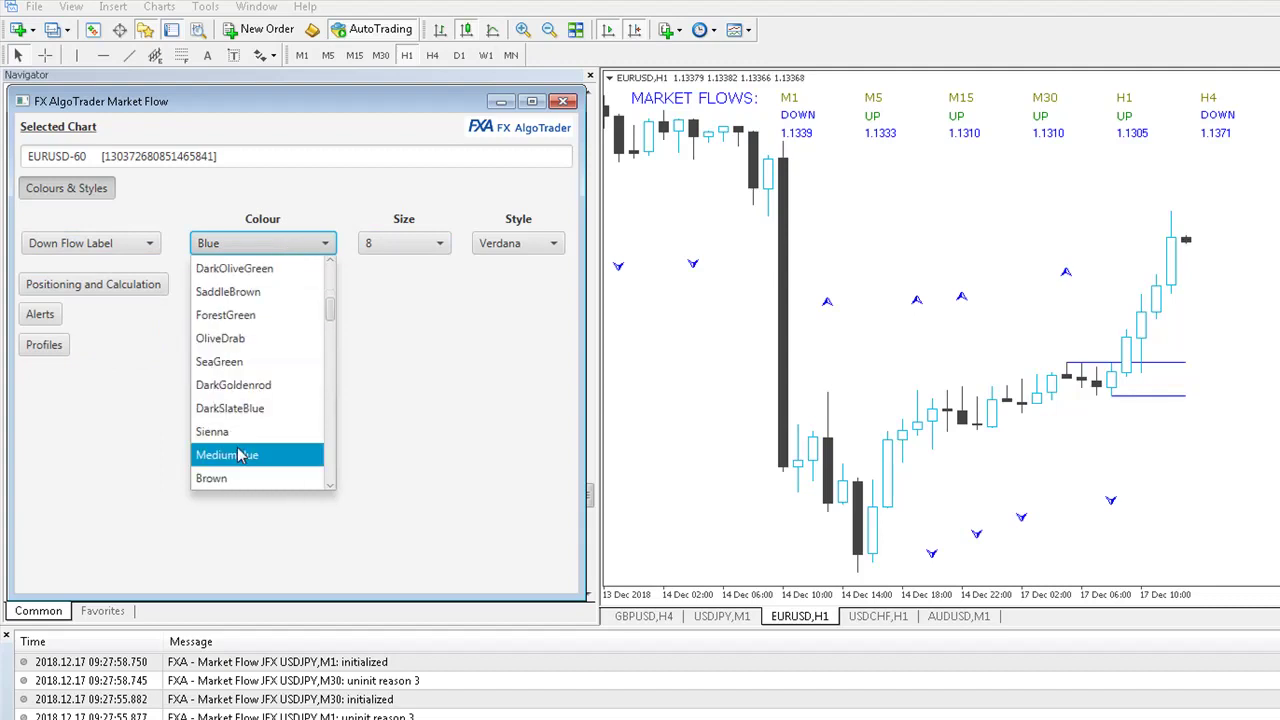
pyautogui.scroll(-1, 237, 455)
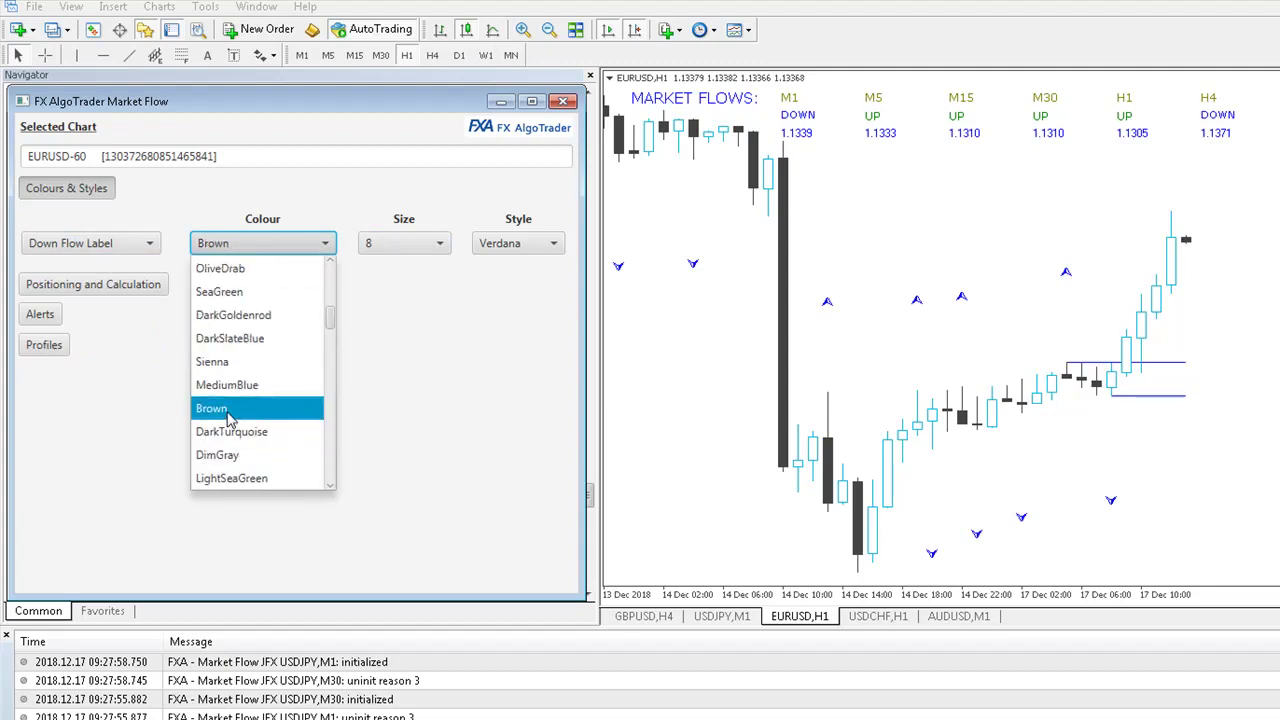
pyautogui.click(231, 410)
pyautogui.click(403, 250)
pyautogui.click(377, 362)
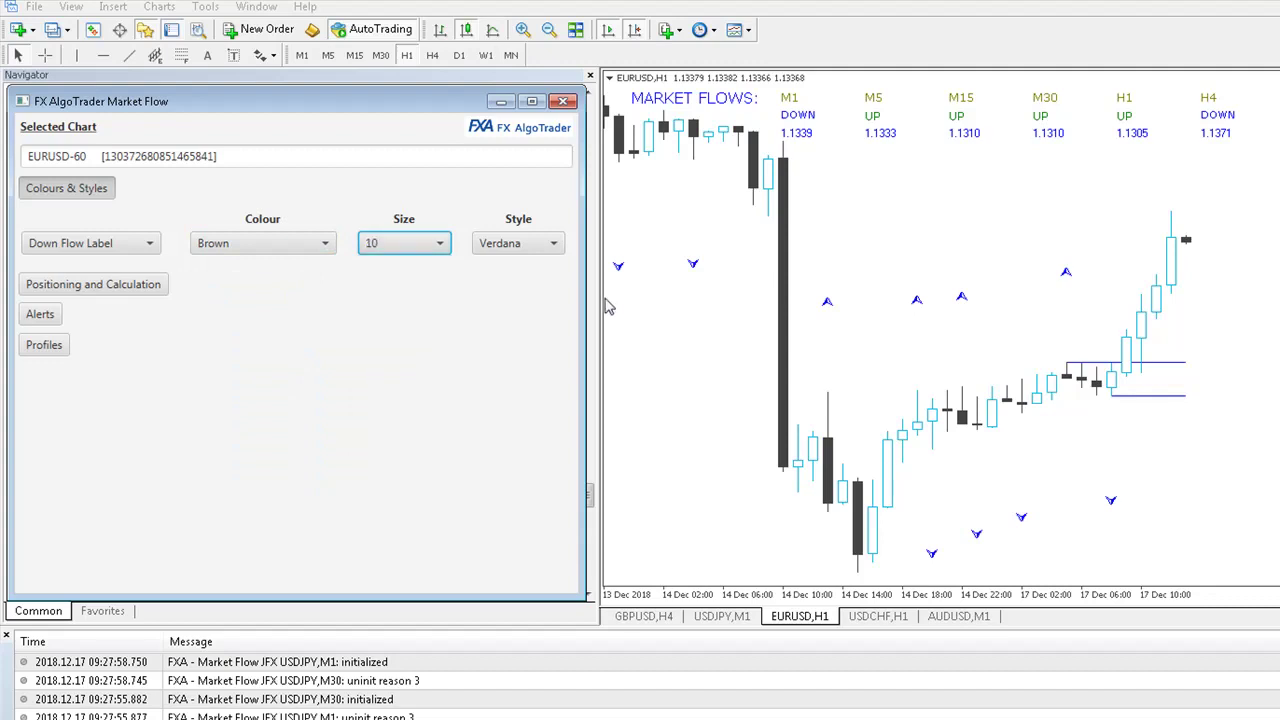
pyautogui.click(229, 250)
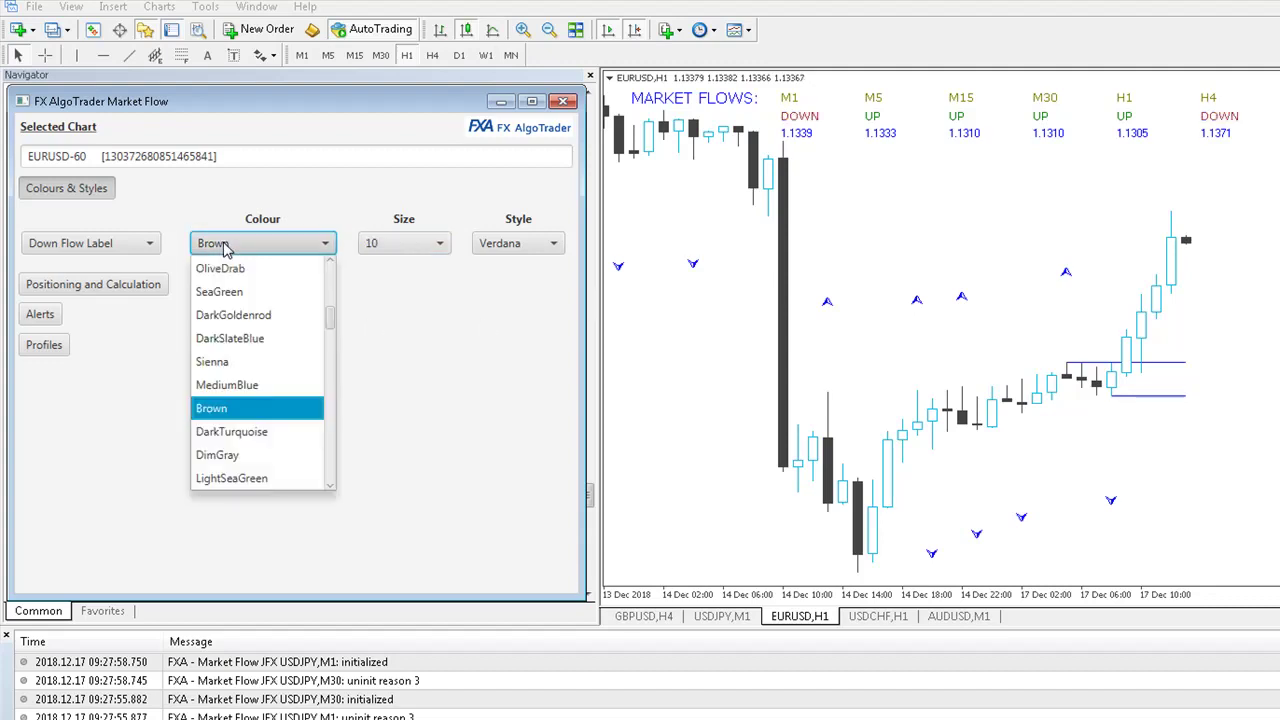
pyautogui.moveTo(330, 318); pyautogui.dragTo(330, 262)
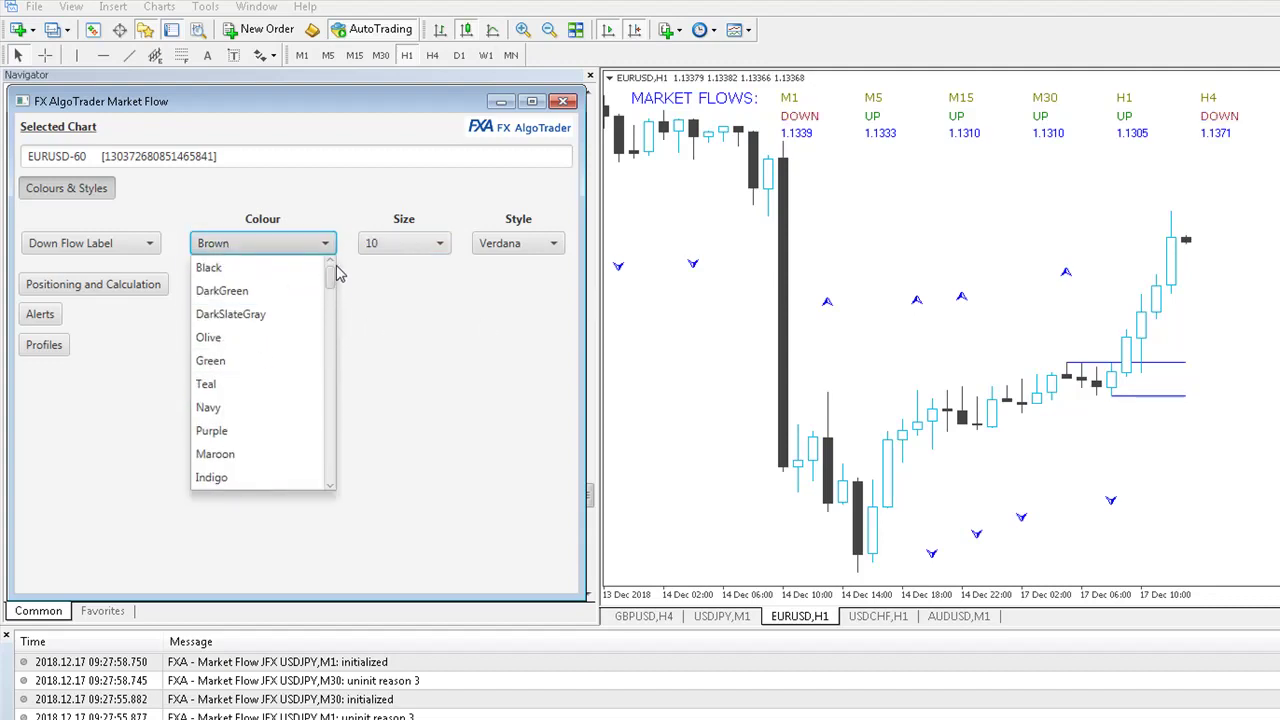
pyautogui.click(237, 266)
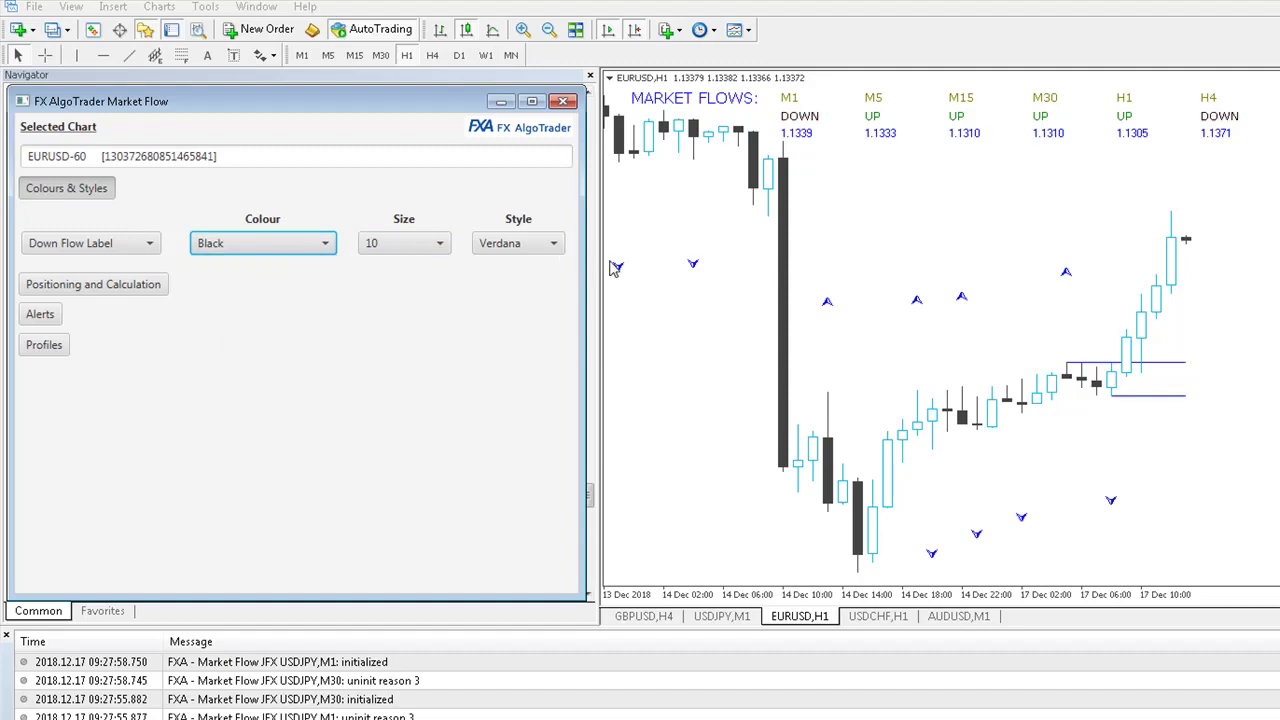
# Select SR Level Data as the element to style
pyautogui.click(137, 246)
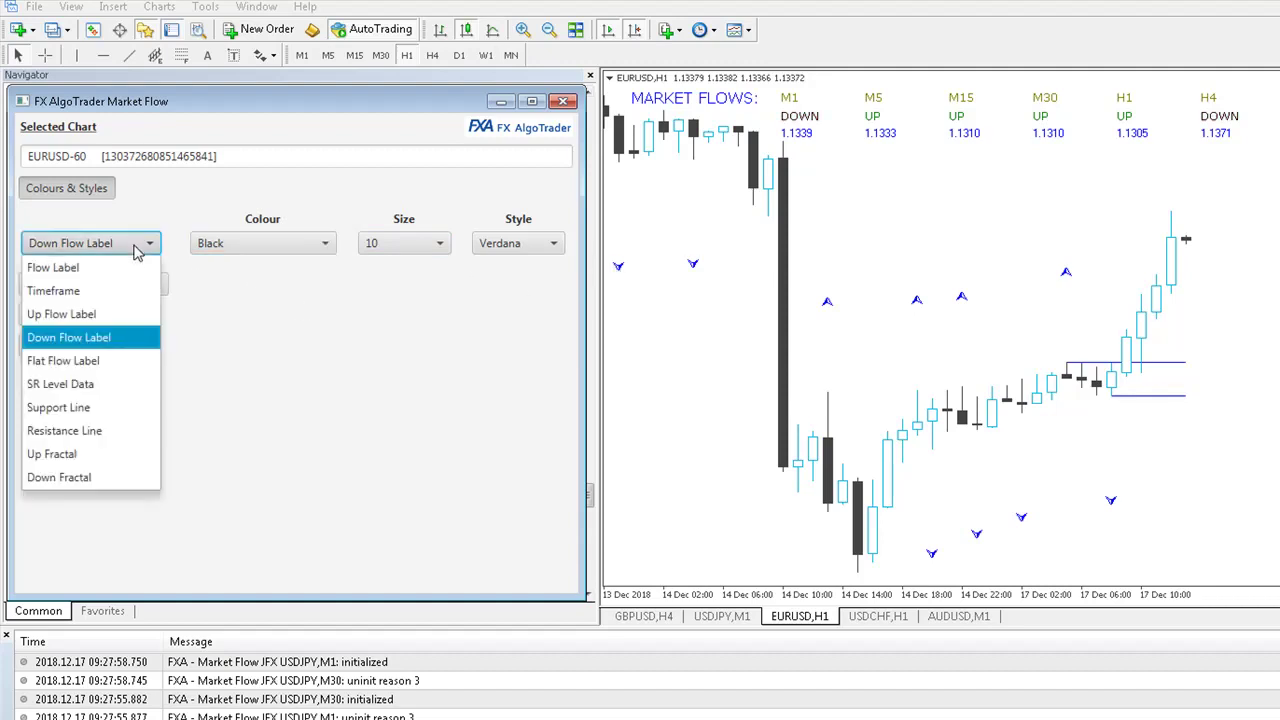
pyautogui.click(70, 368)
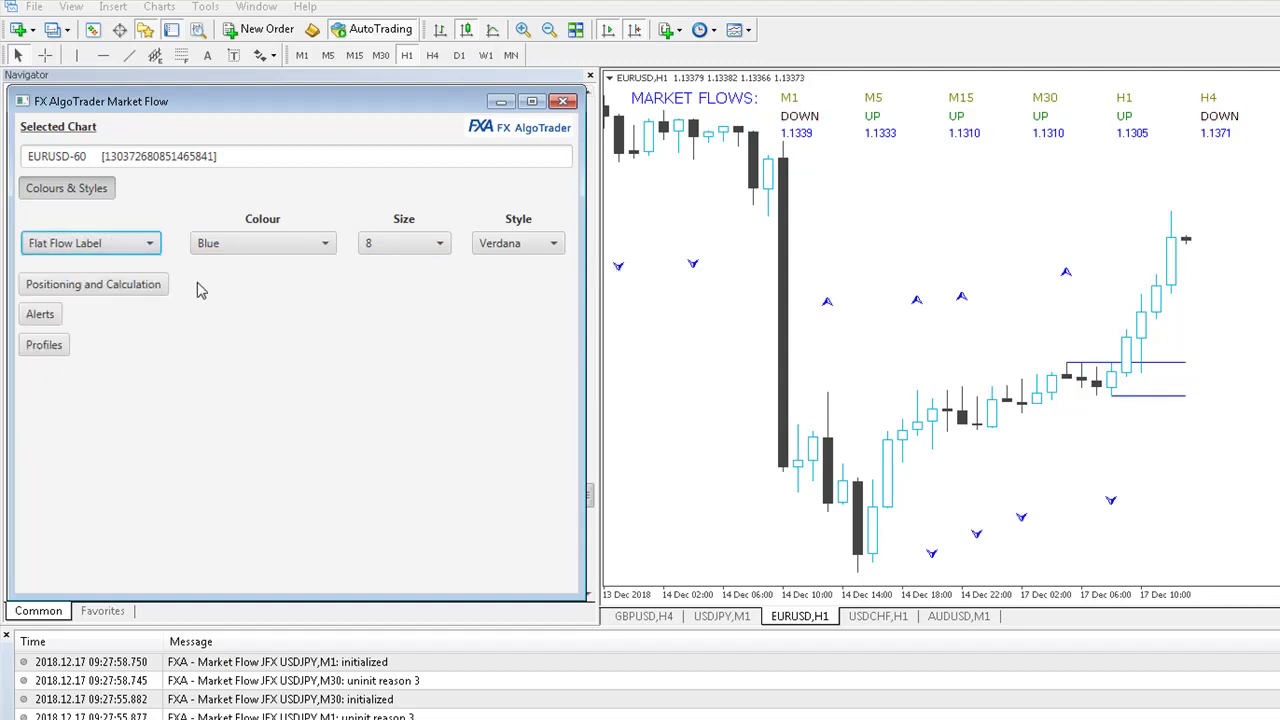
pyautogui.click(115, 250)
pyautogui.click(75, 384)
# Give the SR level data size 10 and change its colour from Purple to SeaGreen
pyautogui.click(395, 245)
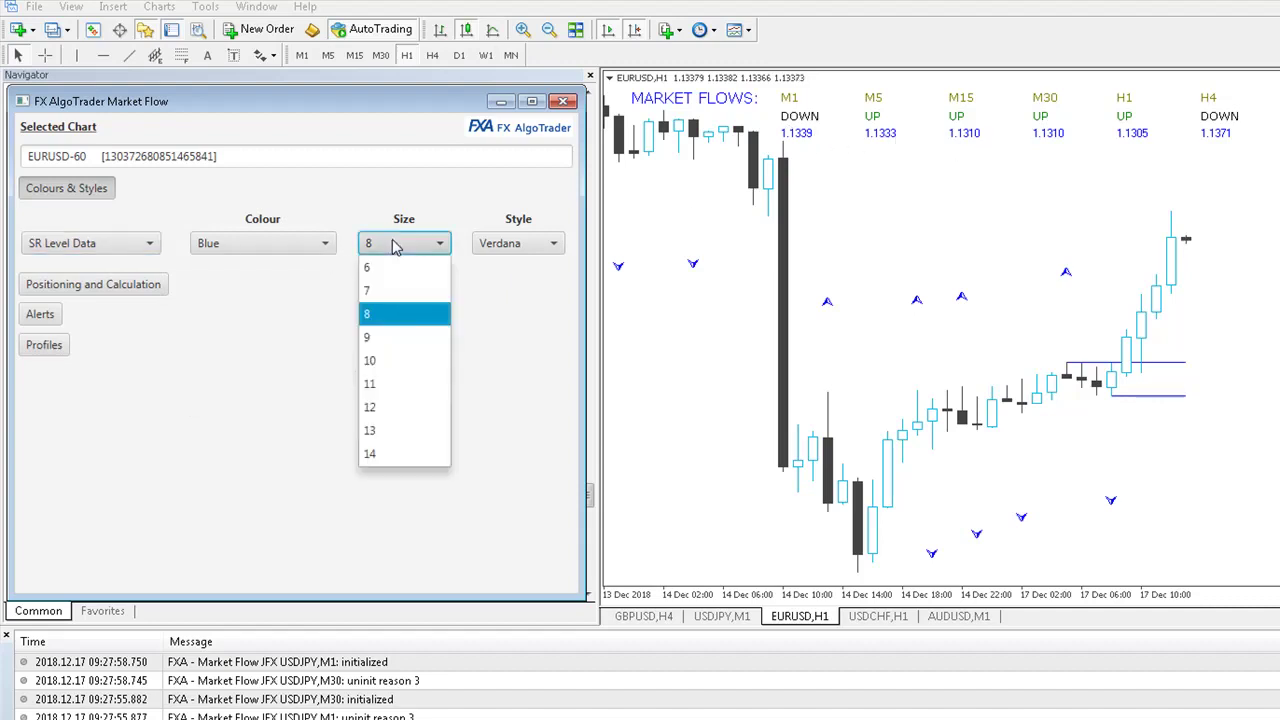
pyautogui.click(410, 360)
pyautogui.click(280, 245)
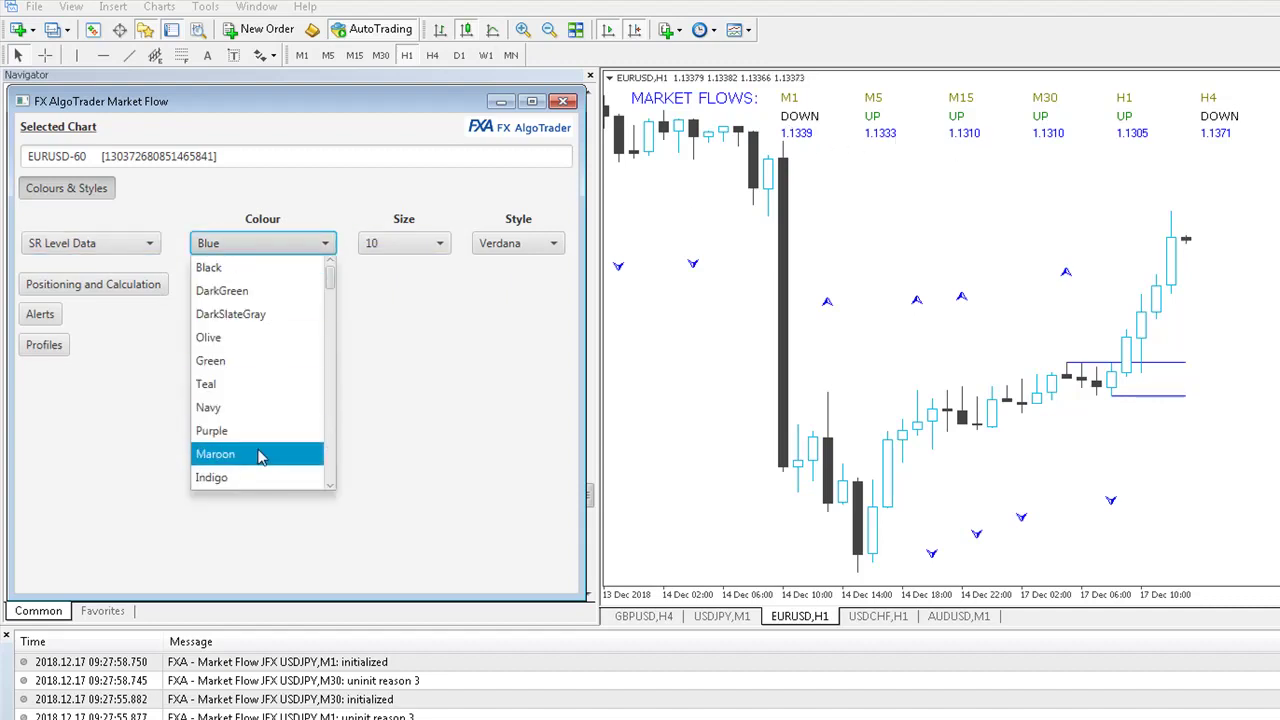
pyautogui.click(255, 432)
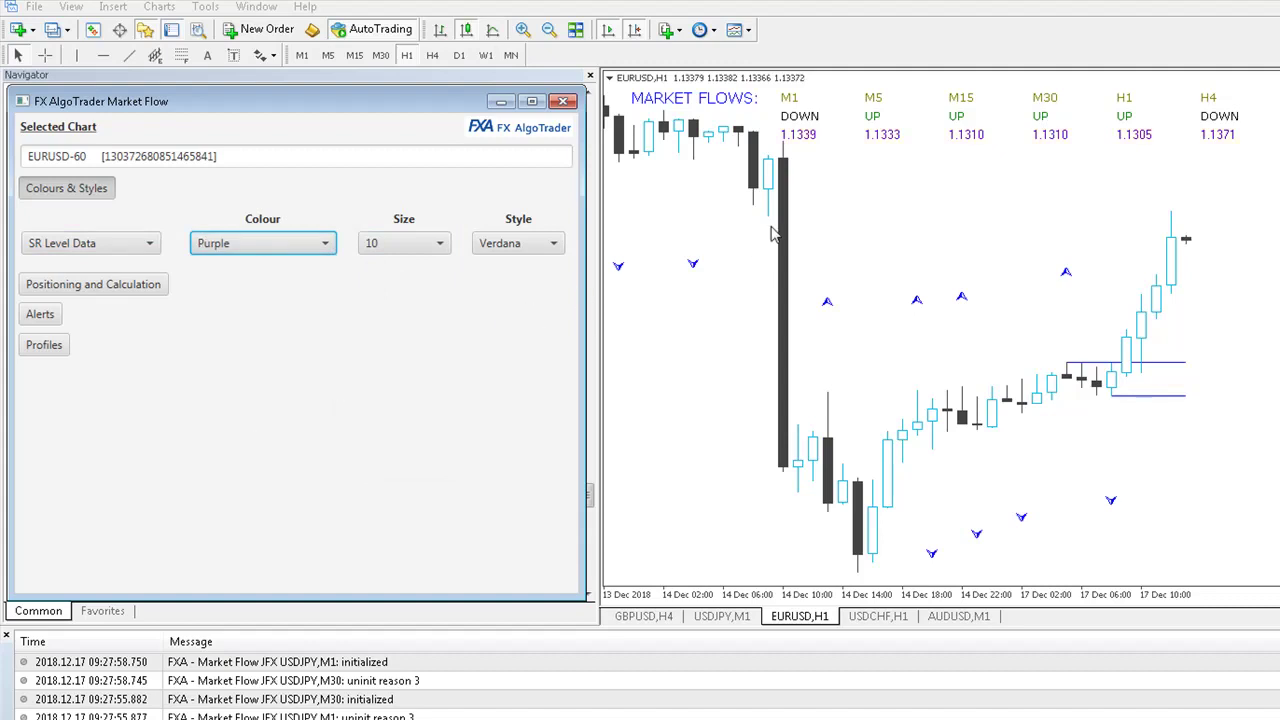
pyautogui.click(280, 245)
pyautogui.scroll(-3, 250, 432)
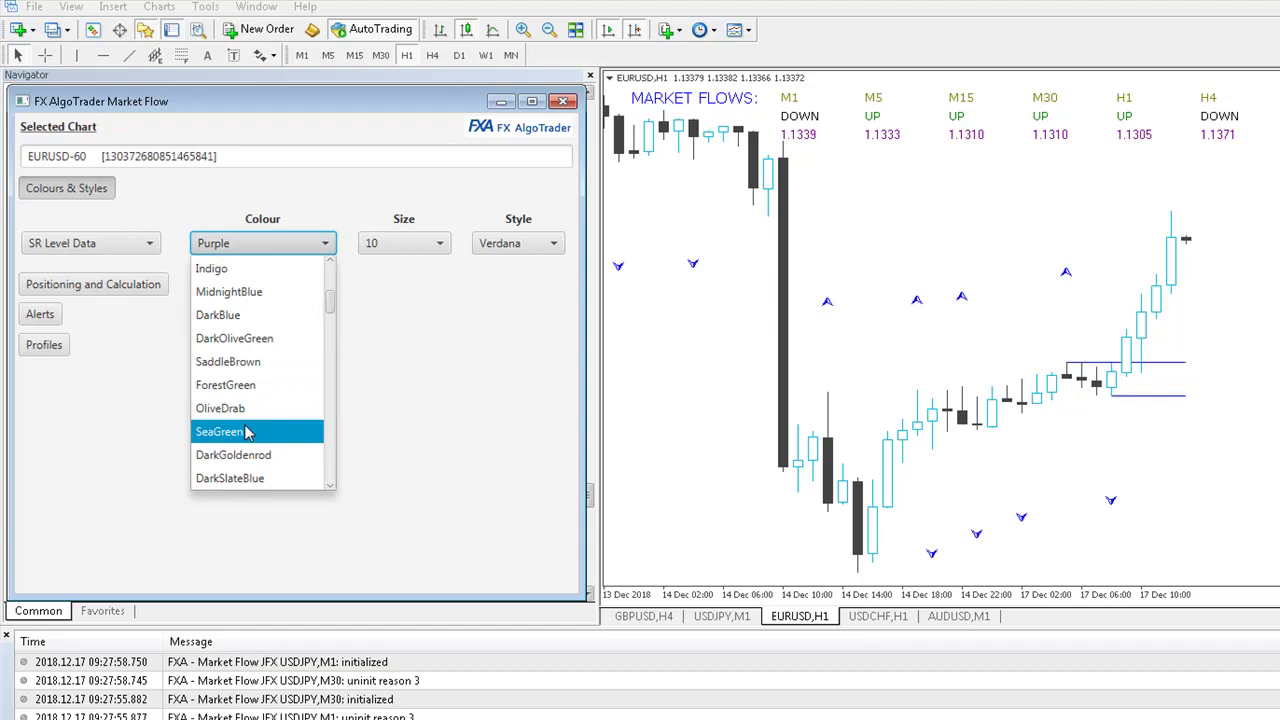
pyautogui.click(248, 432)
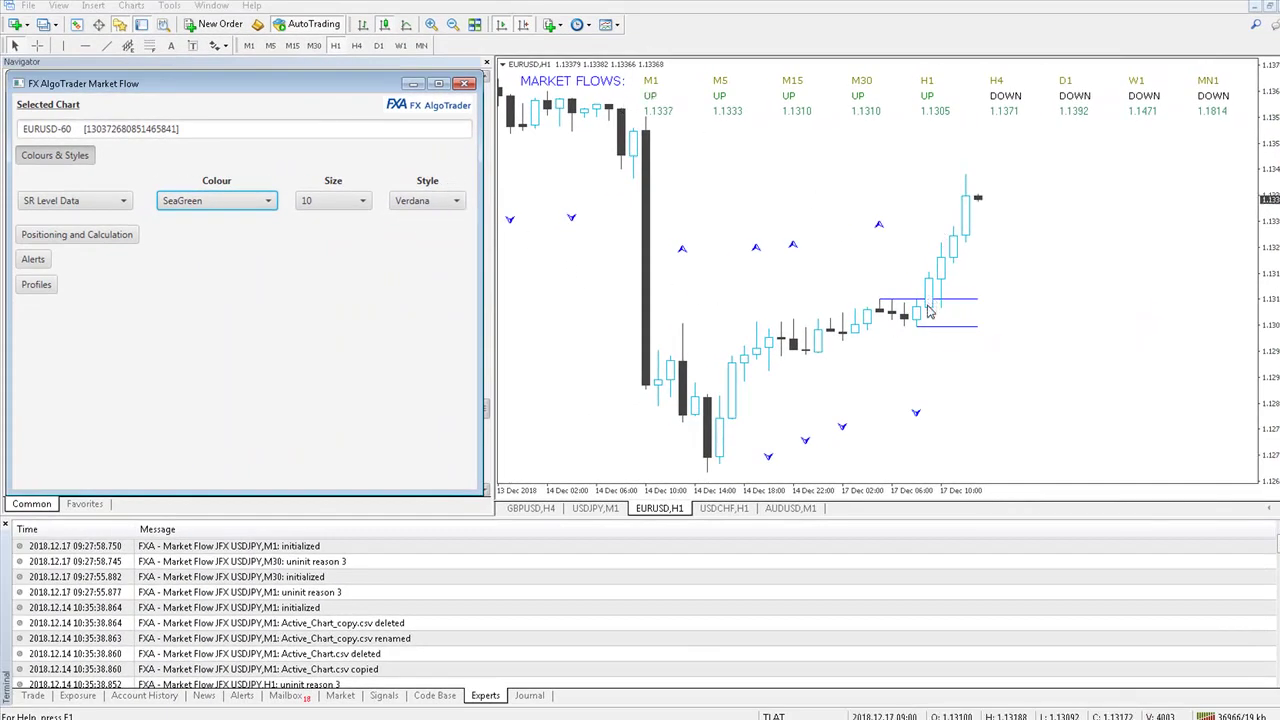
# Restyle the Support Line in FireBrick with the Ray style
pyautogui.click(80, 204)
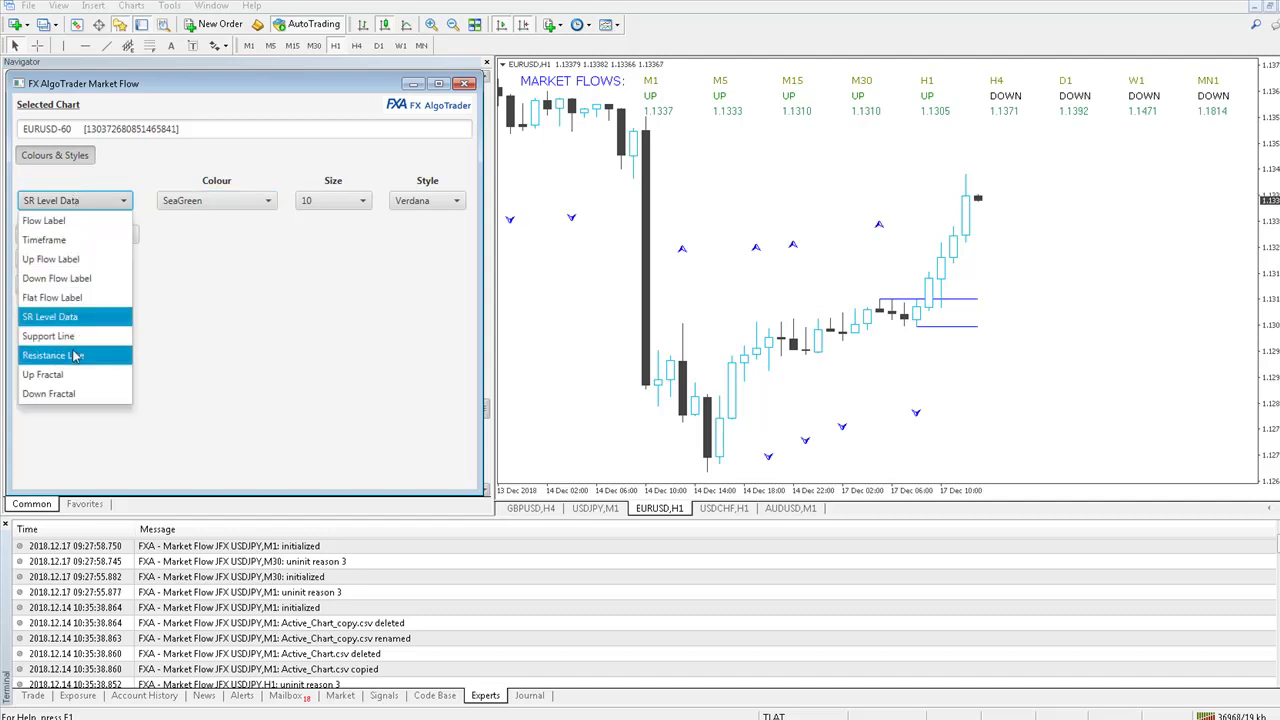
pyautogui.click(68, 340)
pyautogui.click(205, 201)
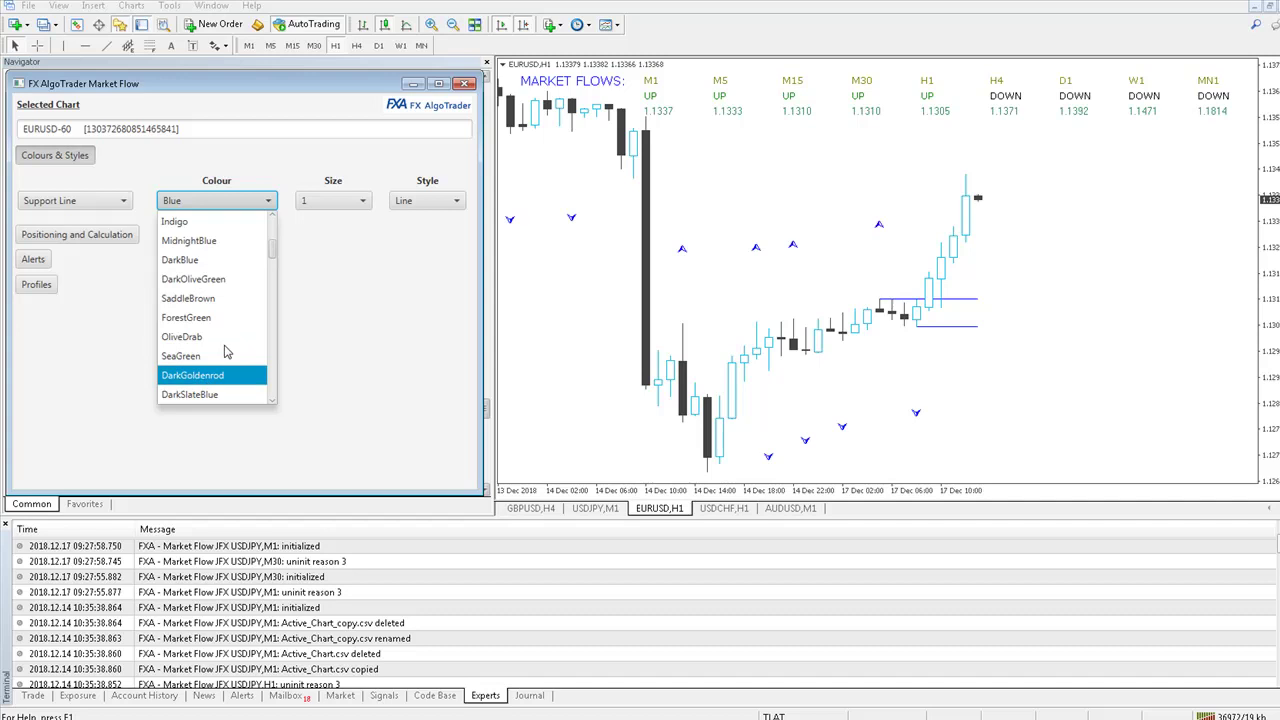
pyautogui.moveTo(276, 253); pyautogui.dragTo(276, 280)
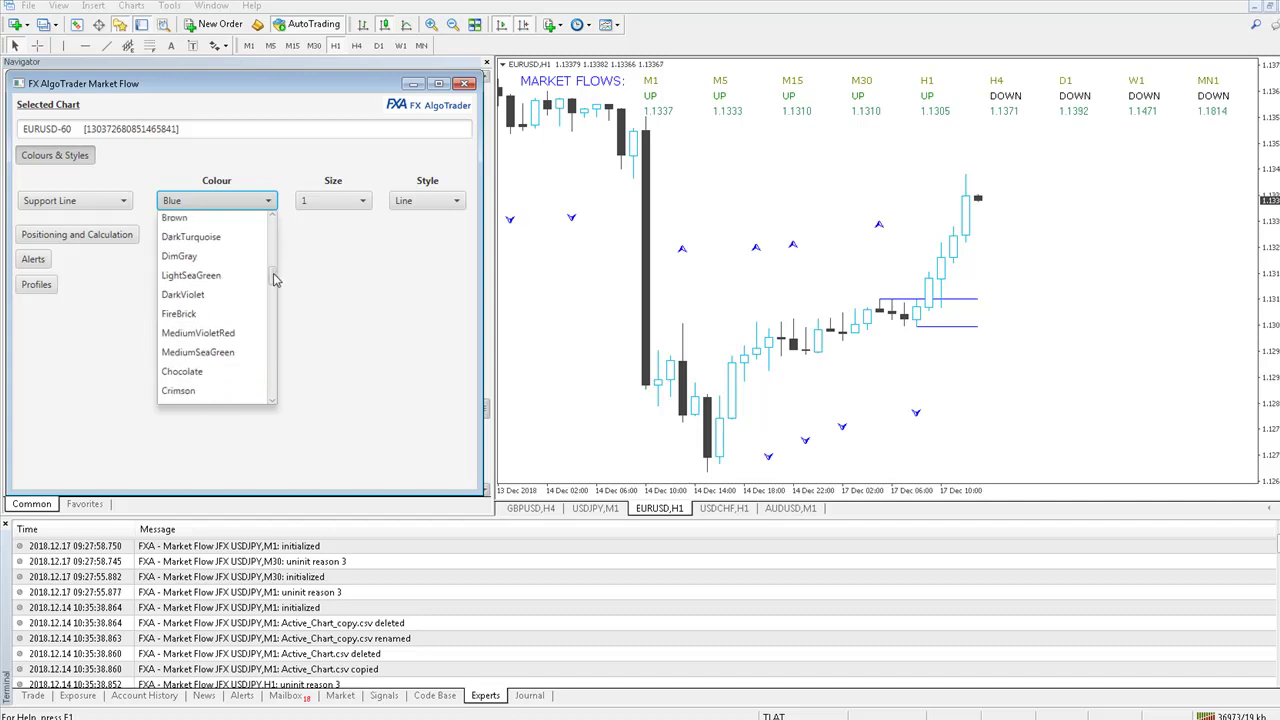
pyautogui.click(230, 313)
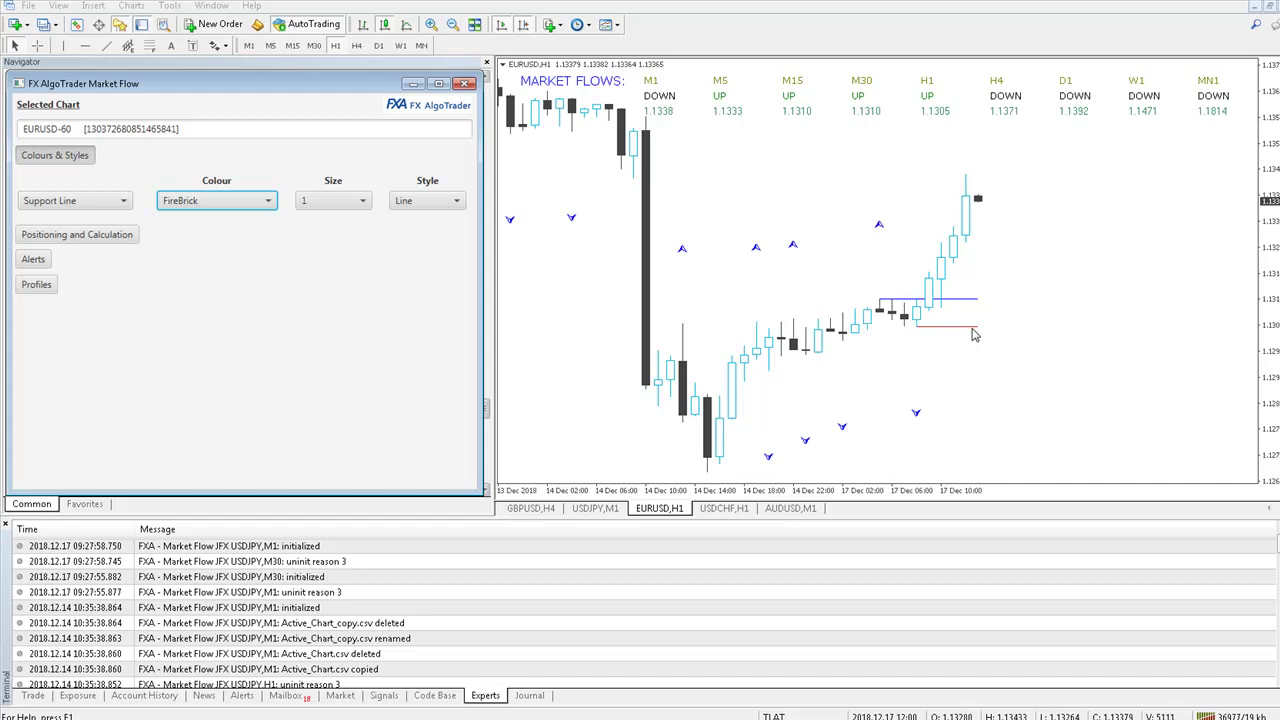
pyautogui.click(413, 203)
pyautogui.click(413, 220)
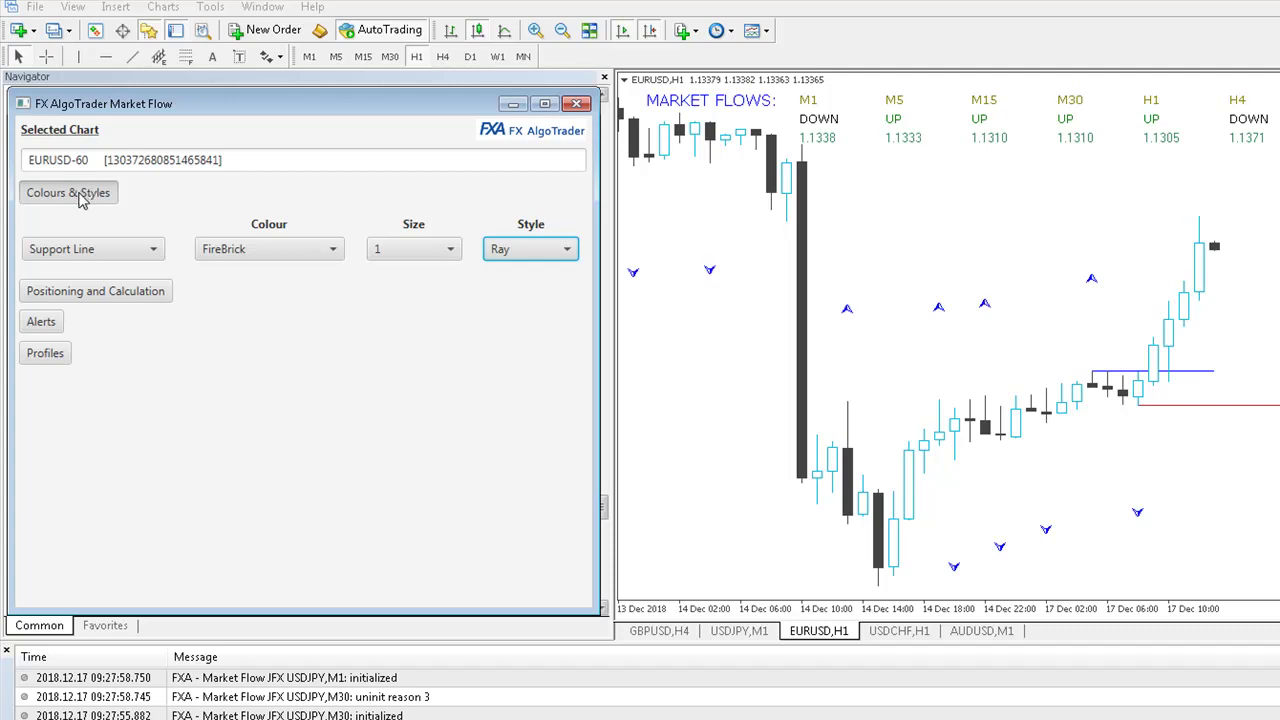
# Set the readout's X Axis Position to 120 and Y Axis Position to 40, then zoom the chart out
pyautogui.click(87, 191)
pyautogui.click(120, 223)
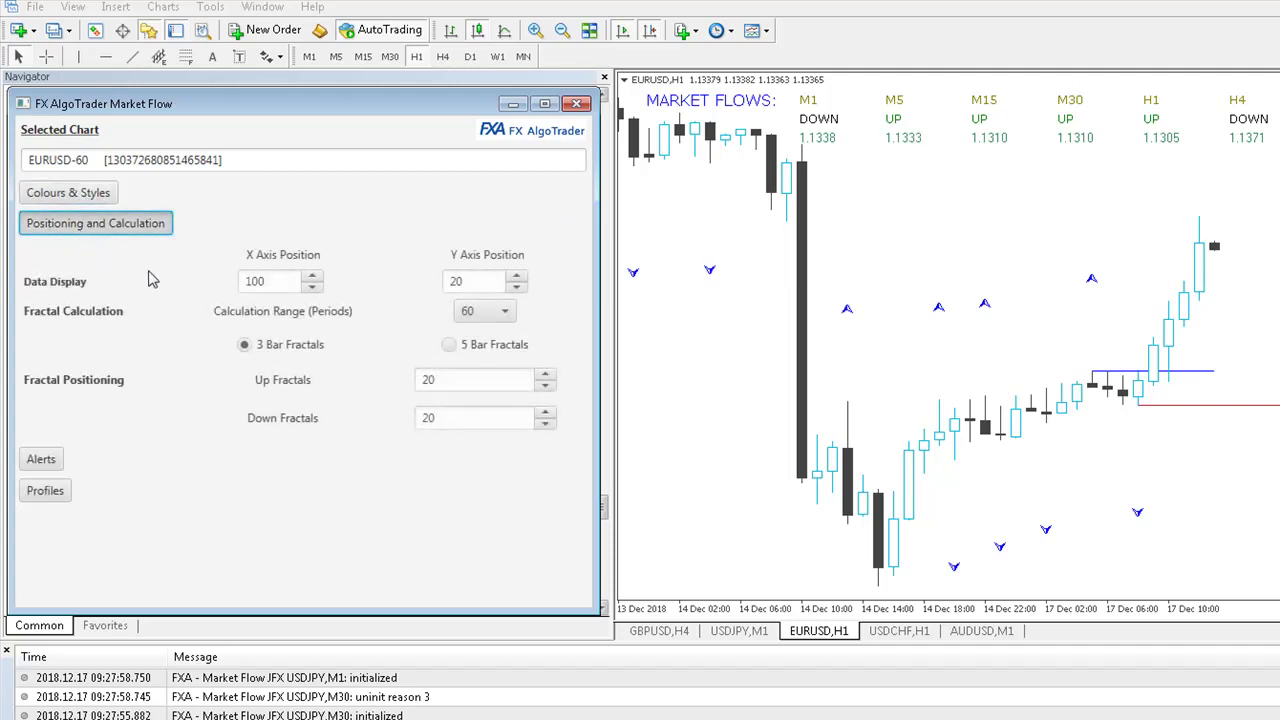
pyautogui.moveTo(272, 282); pyautogui.dragTo(246, 280)
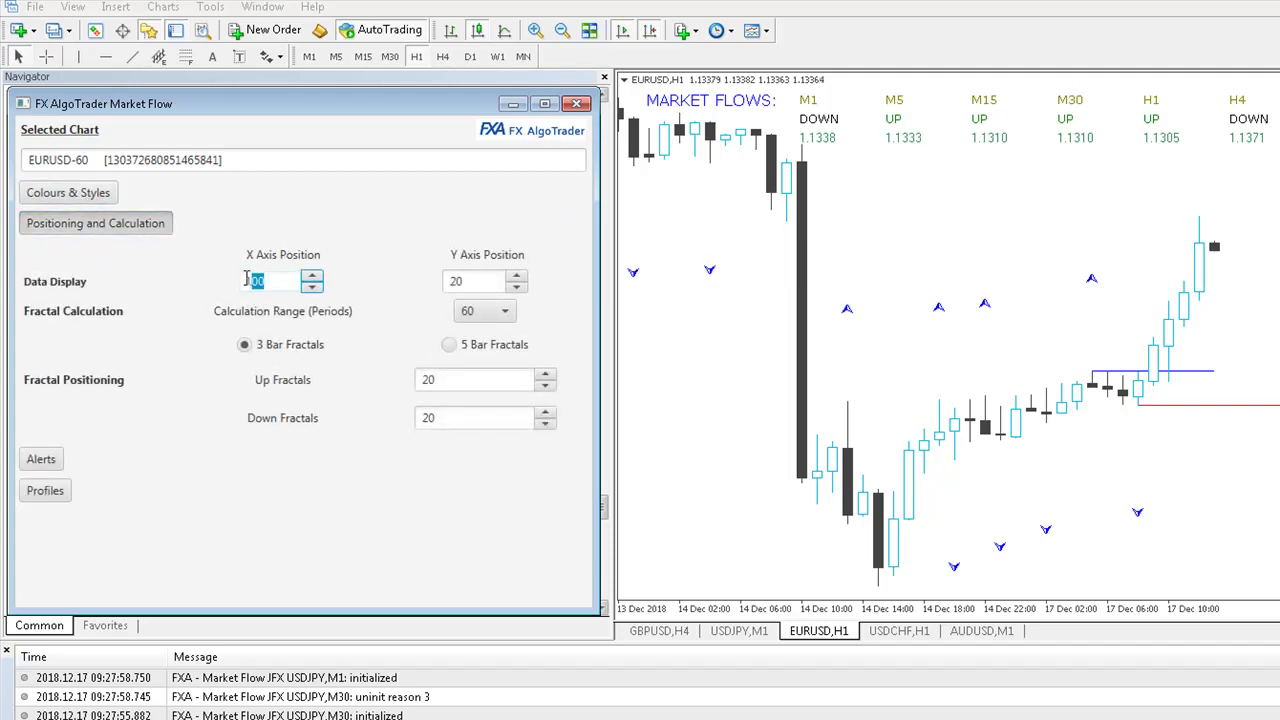
pyautogui.write('1')
pyautogui.doubleClick(452, 282)
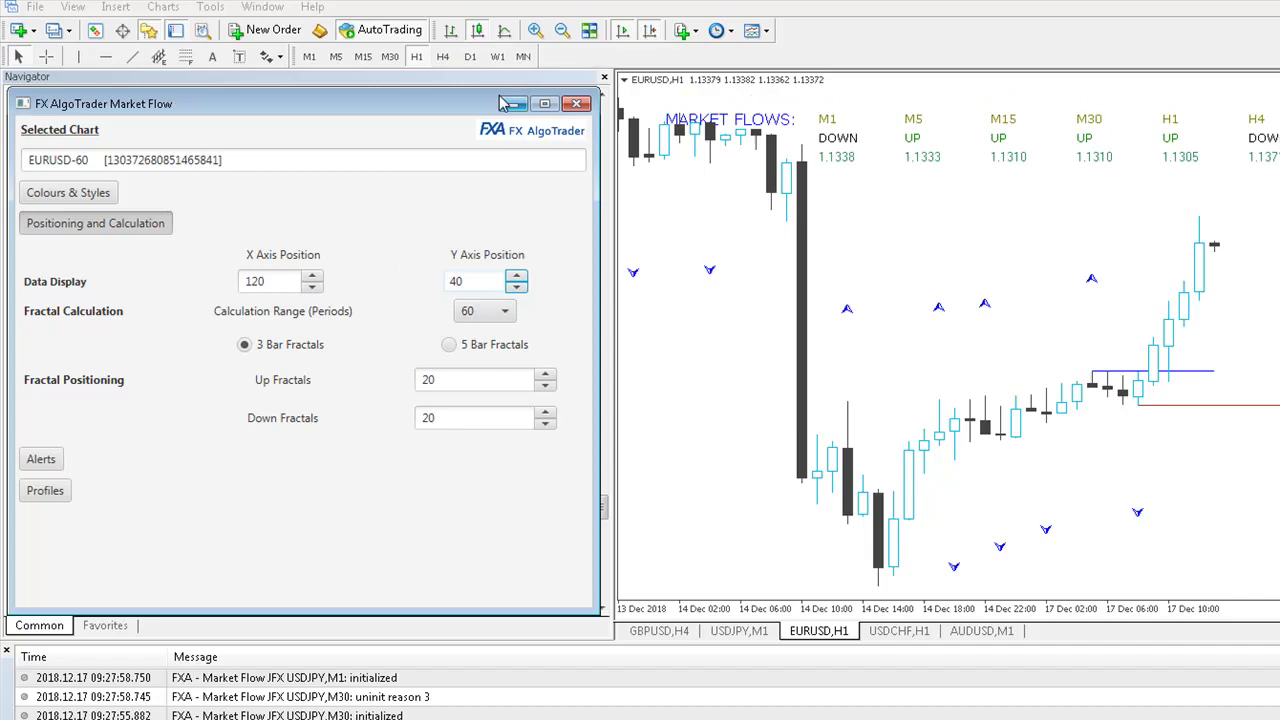
pyautogui.click(561, 31)
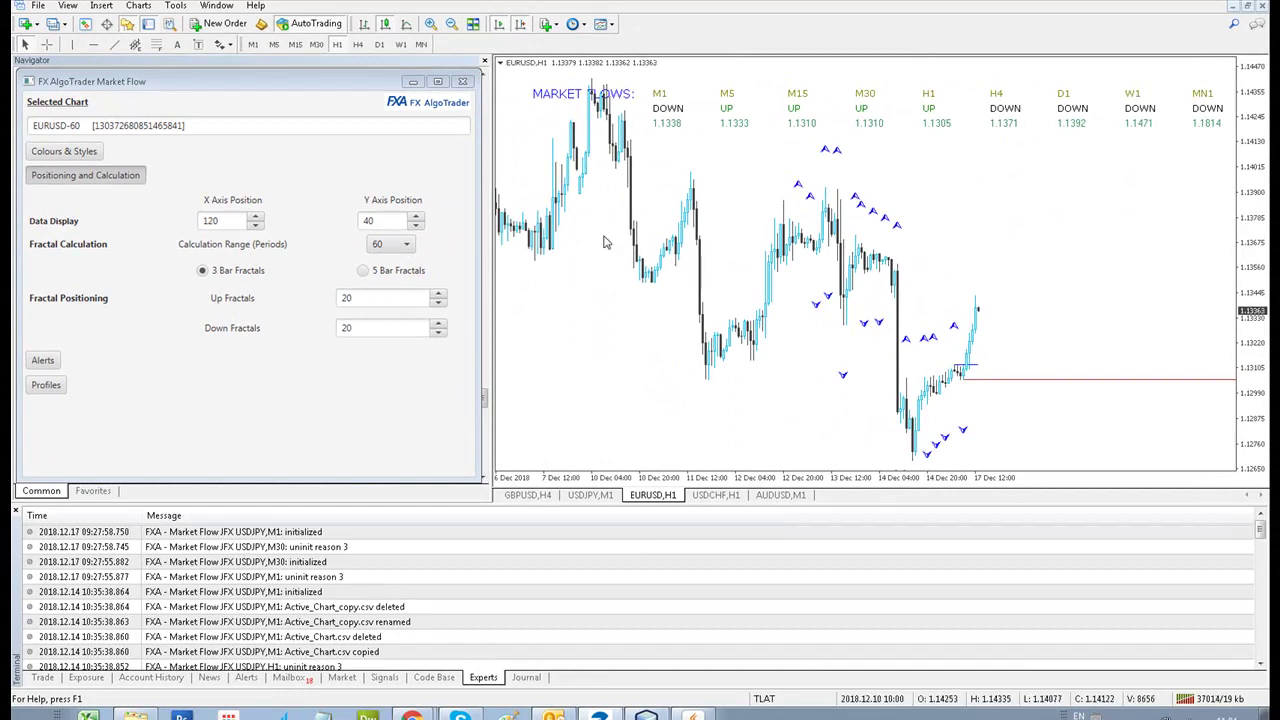
# Use 5-bar fractals over a 100-period range with Up and Down Fractal offsets of 5
pyautogui.click(406, 244)
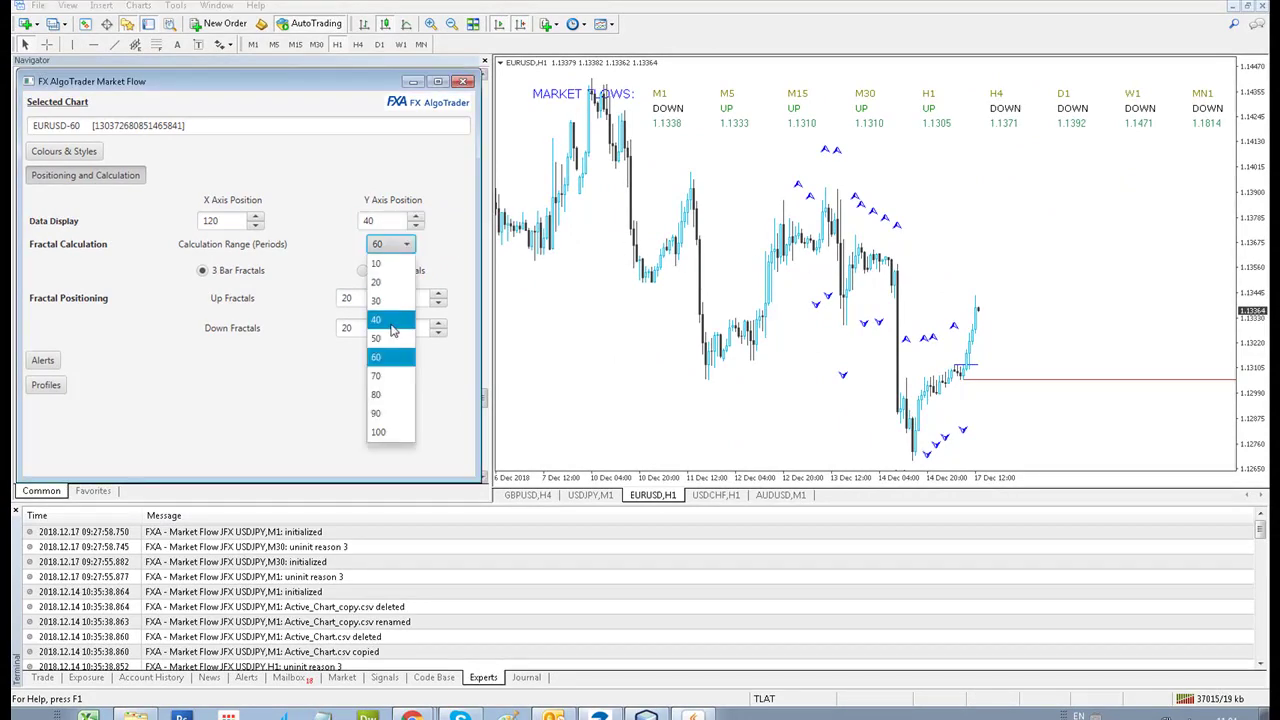
pyautogui.click(393, 431)
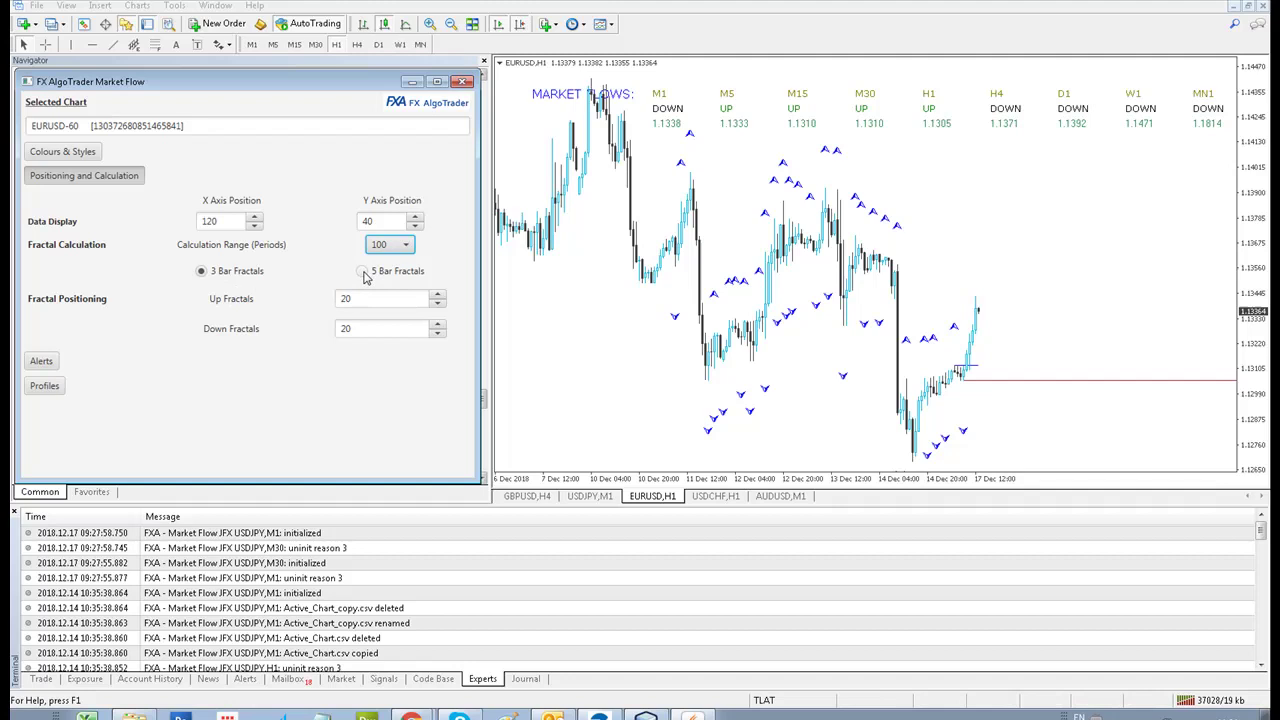
pyautogui.click(362, 272)
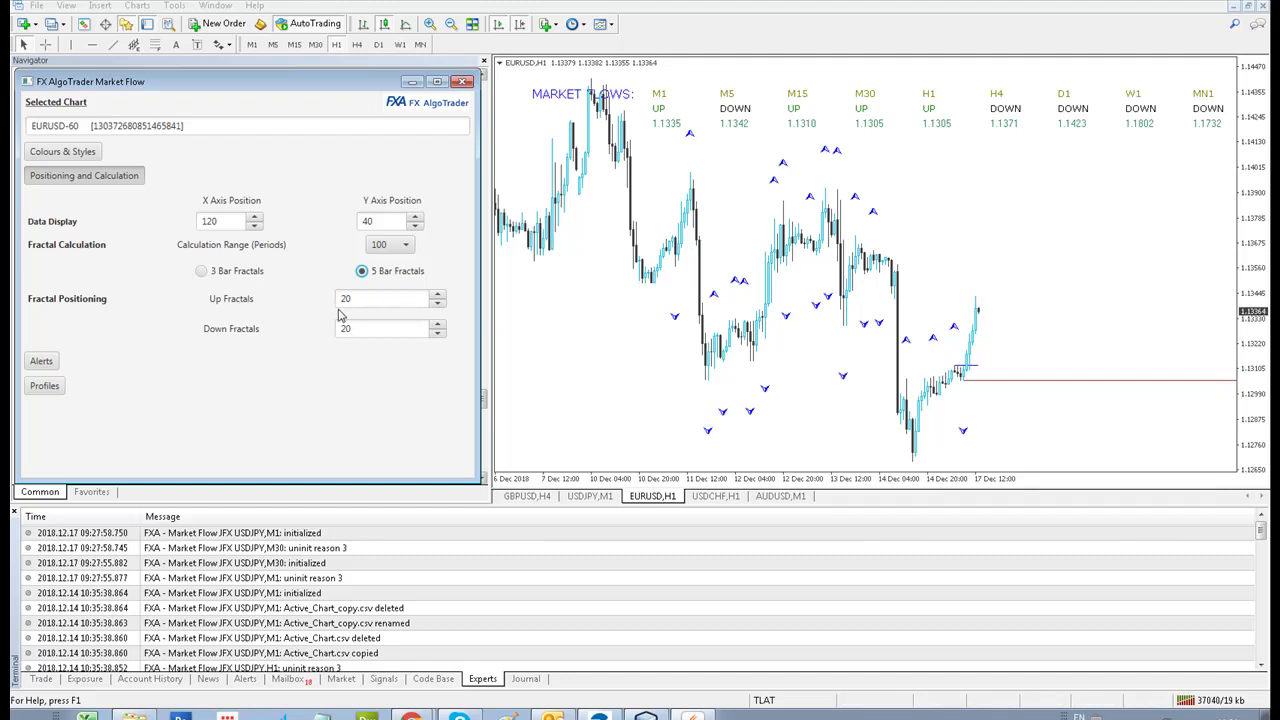
pyautogui.click(368, 300)
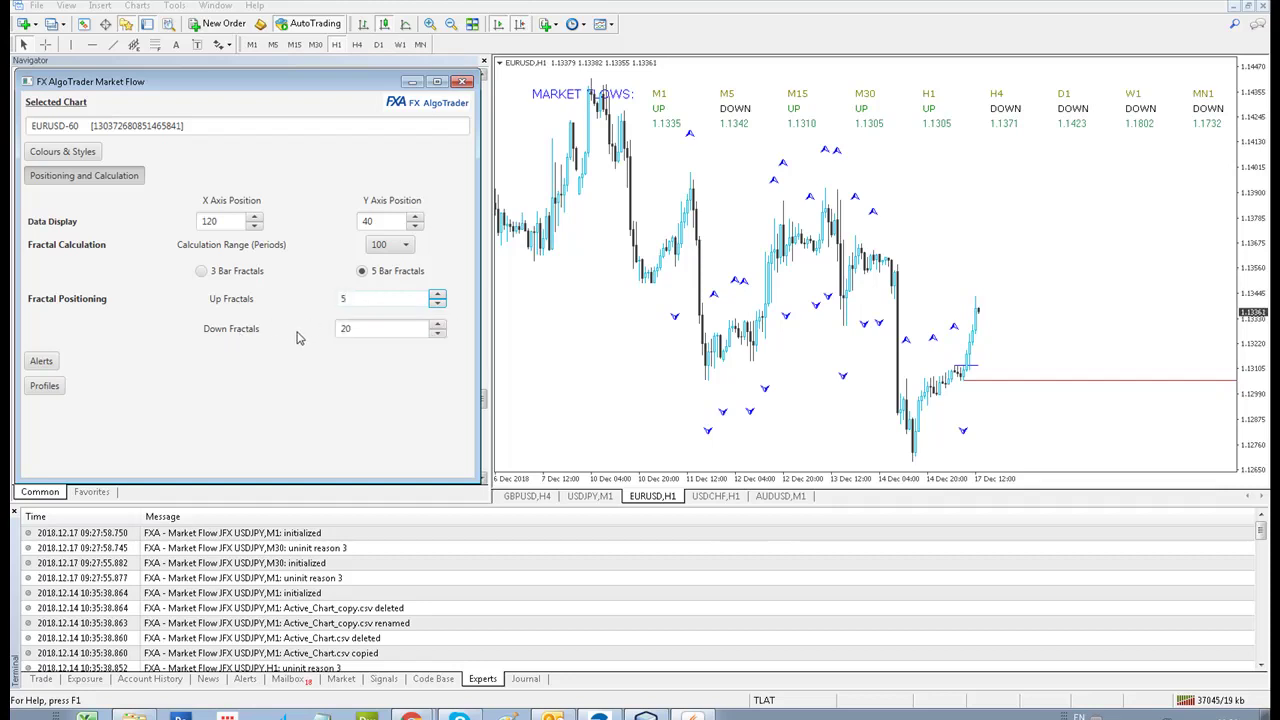
pyautogui.press('Tab')
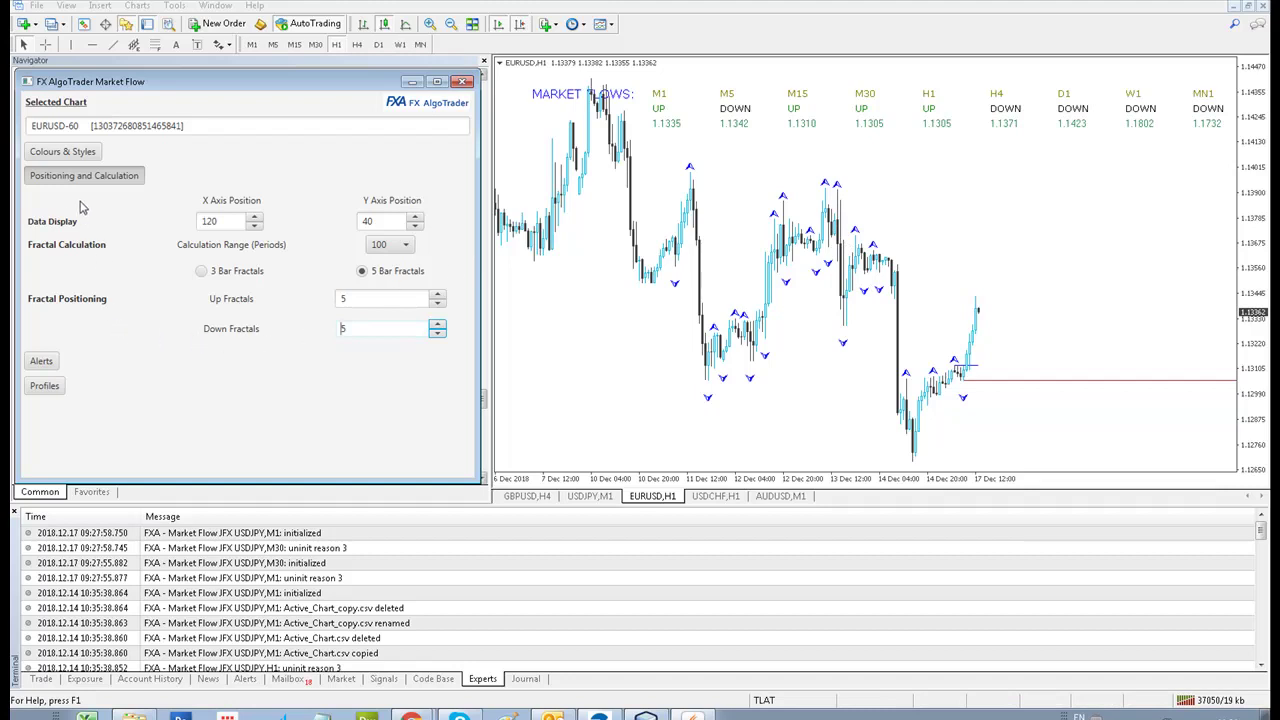
# Make the Up Fractal arrows FireBrick with arrow style 228
pyautogui.click(74, 152)
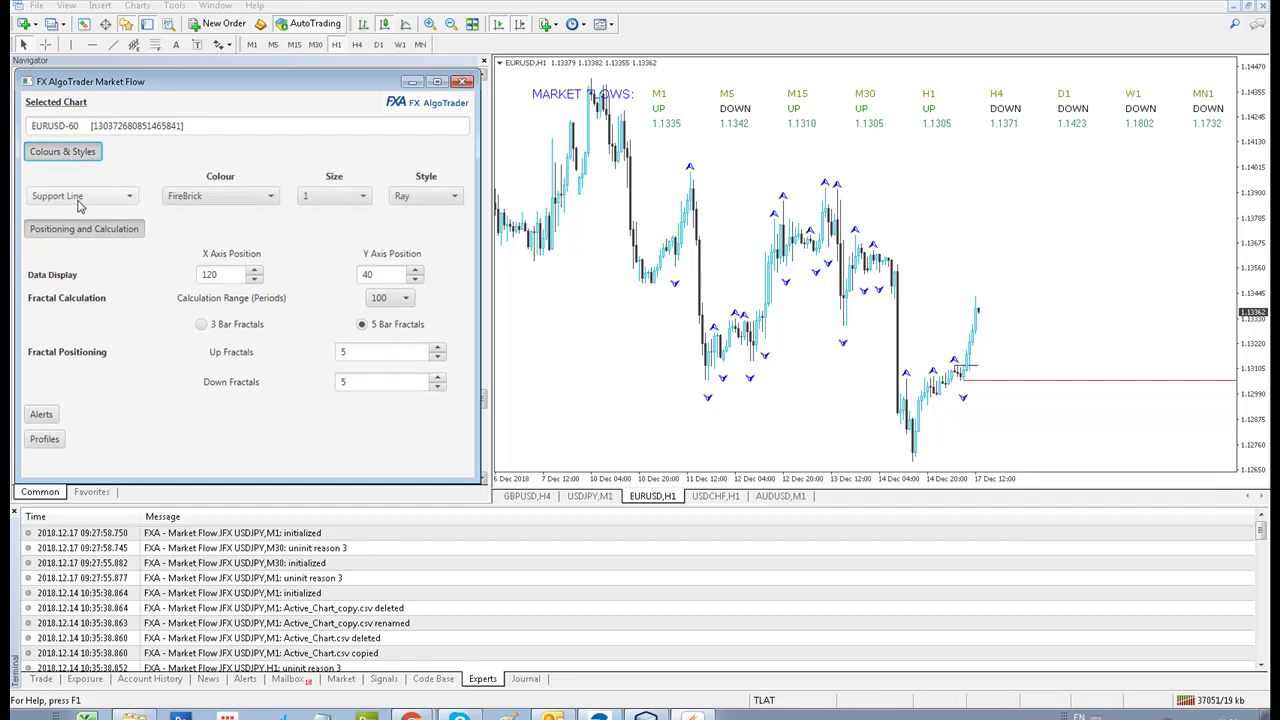
pyautogui.click(79, 200)
pyautogui.click(70, 369)
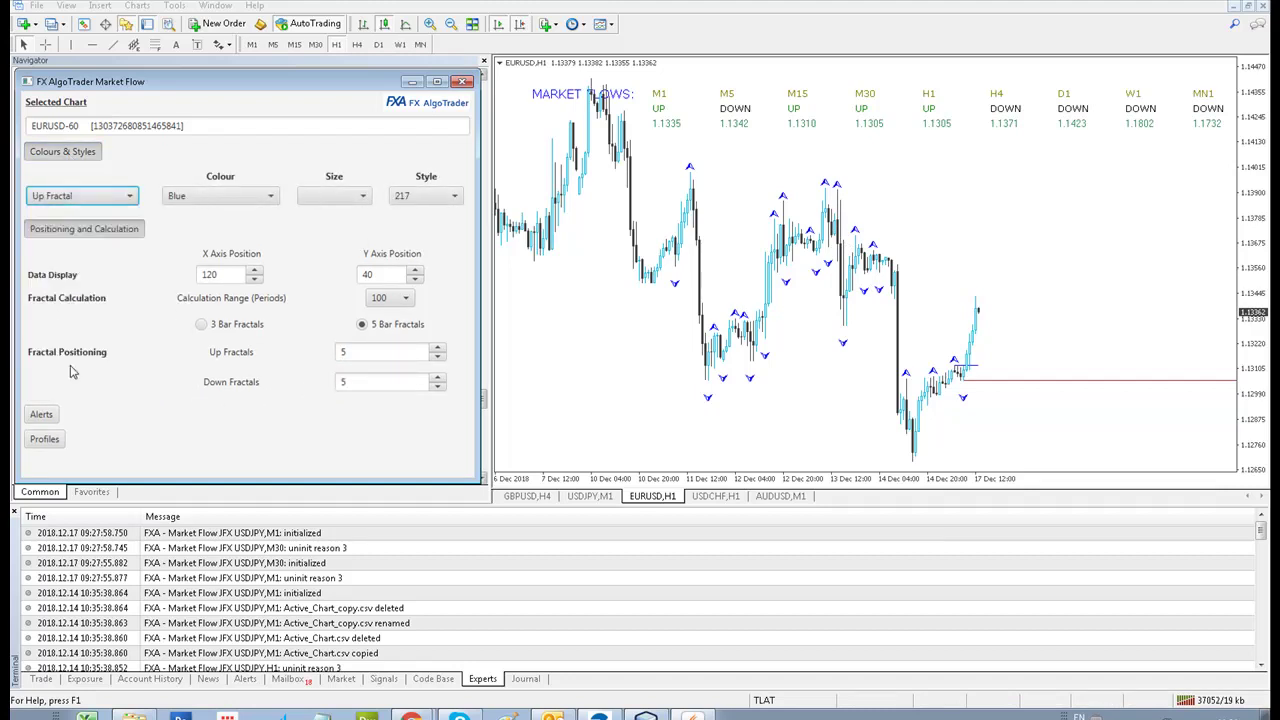
pyautogui.click(243, 198)
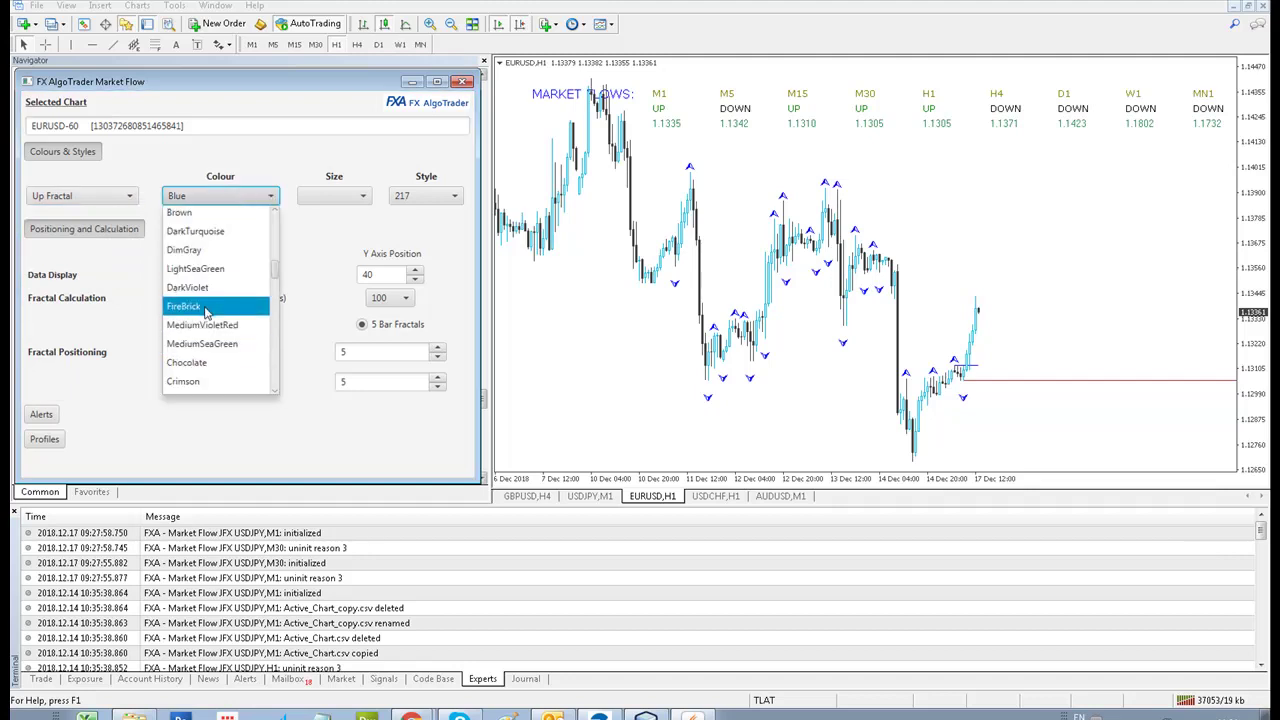
pyautogui.click(207, 310)
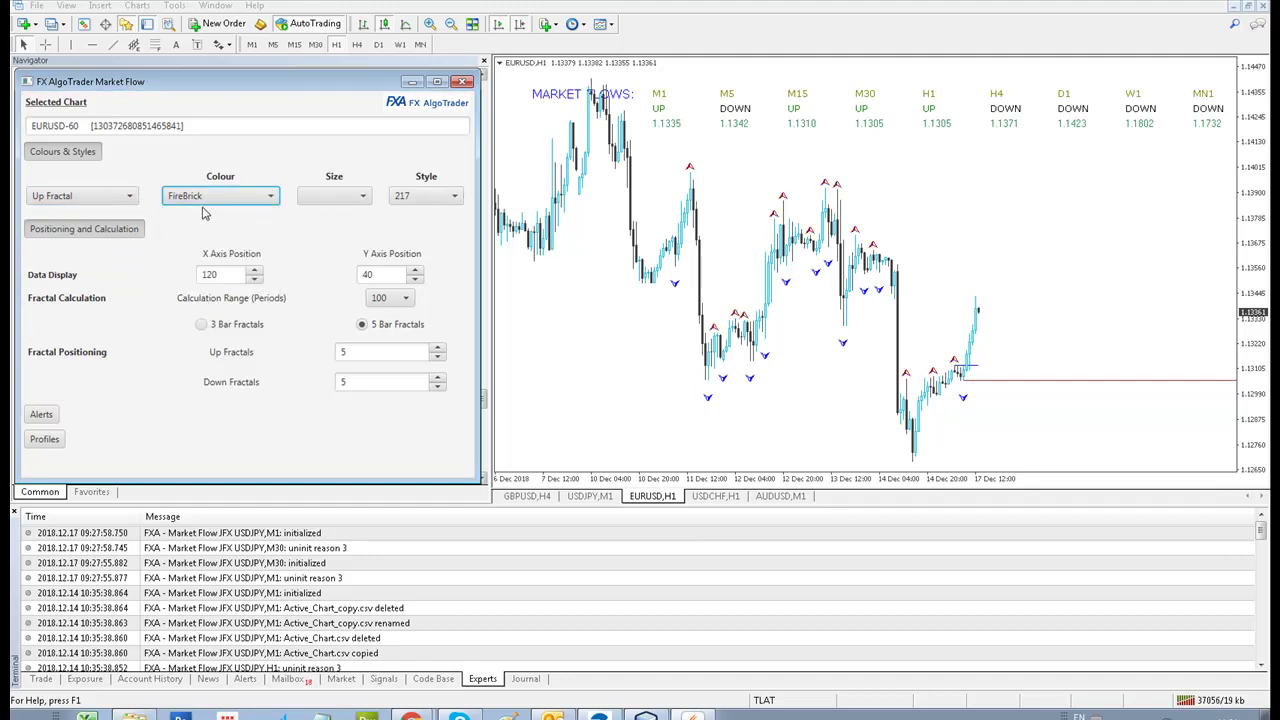
pyautogui.click(450, 199)
pyautogui.click(410, 273)
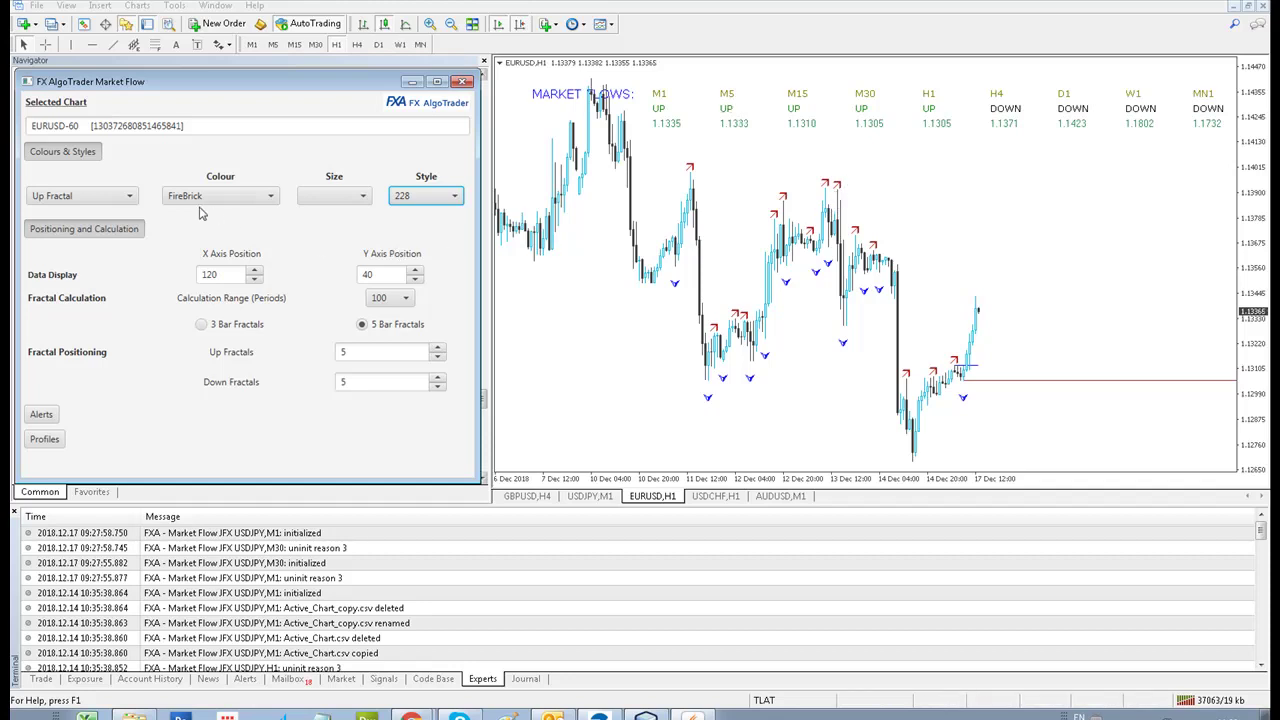
# Set the Down Fractal arrow style to 230 and collapse Positioning and Calculation
pyautogui.click(93, 201)
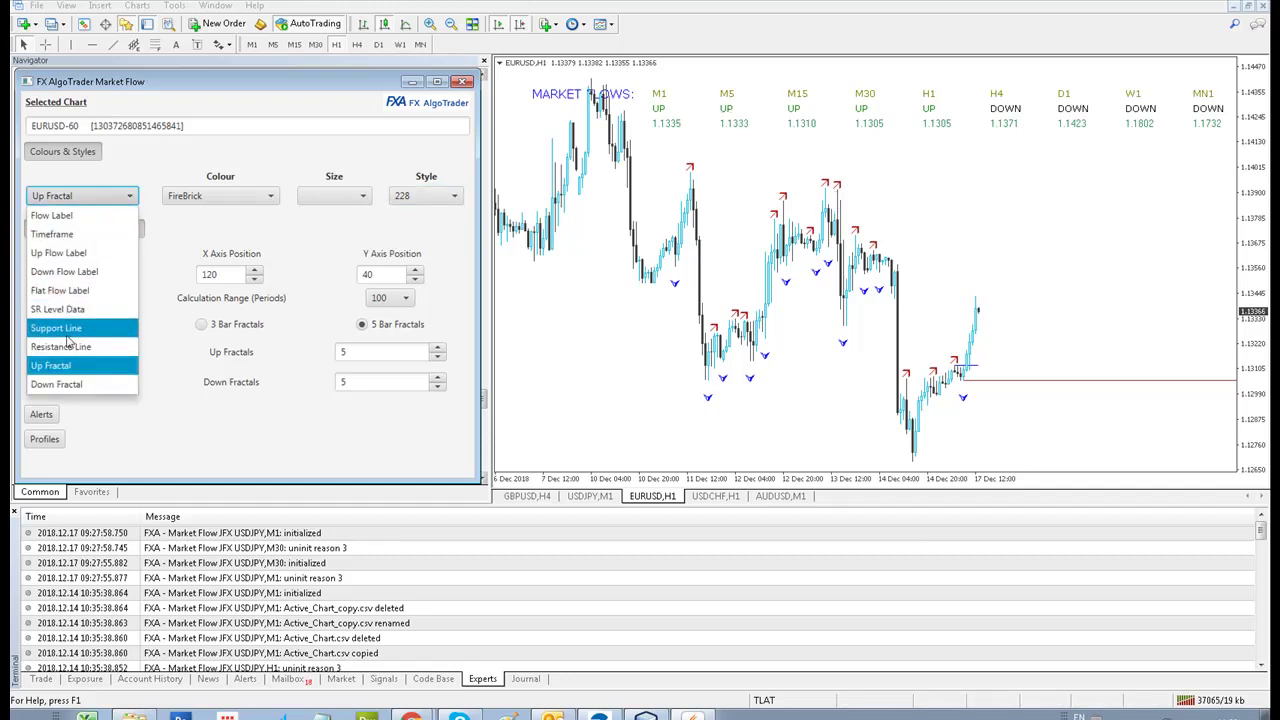
pyautogui.click(78, 386)
pyautogui.click(430, 197)
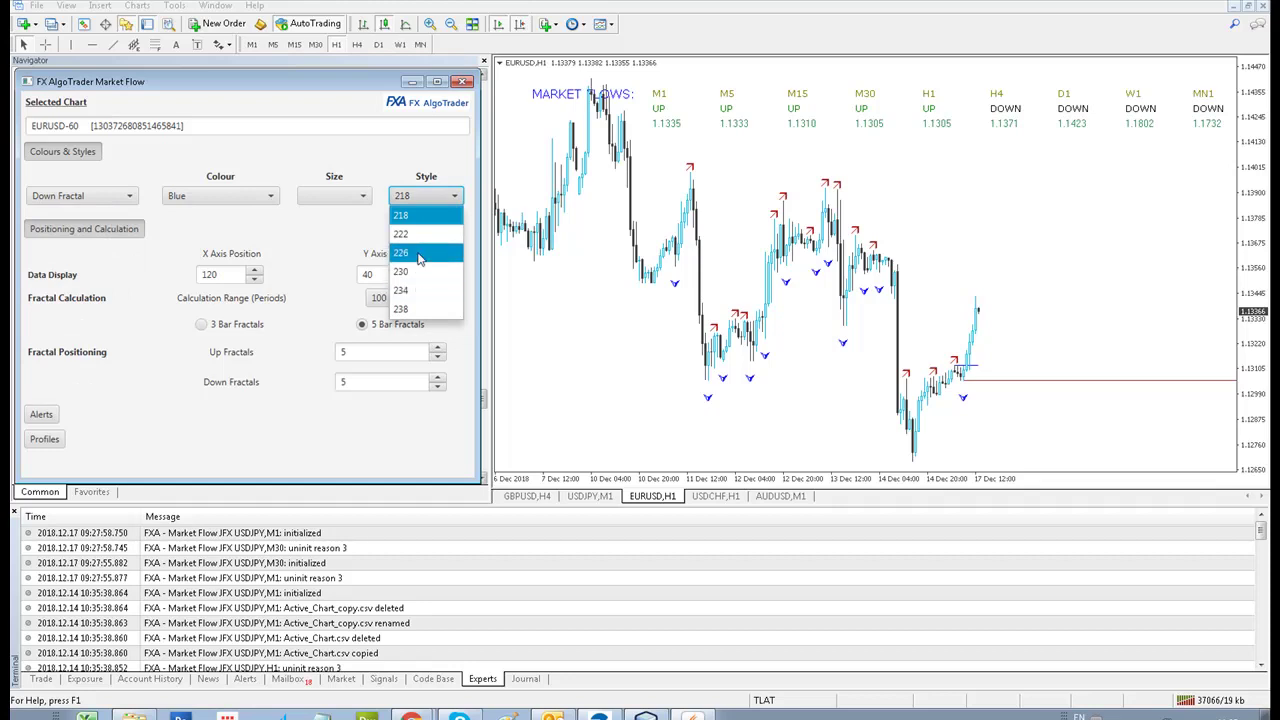
pyautogui.click(419, 256)
pyautogui.click(425, 196)
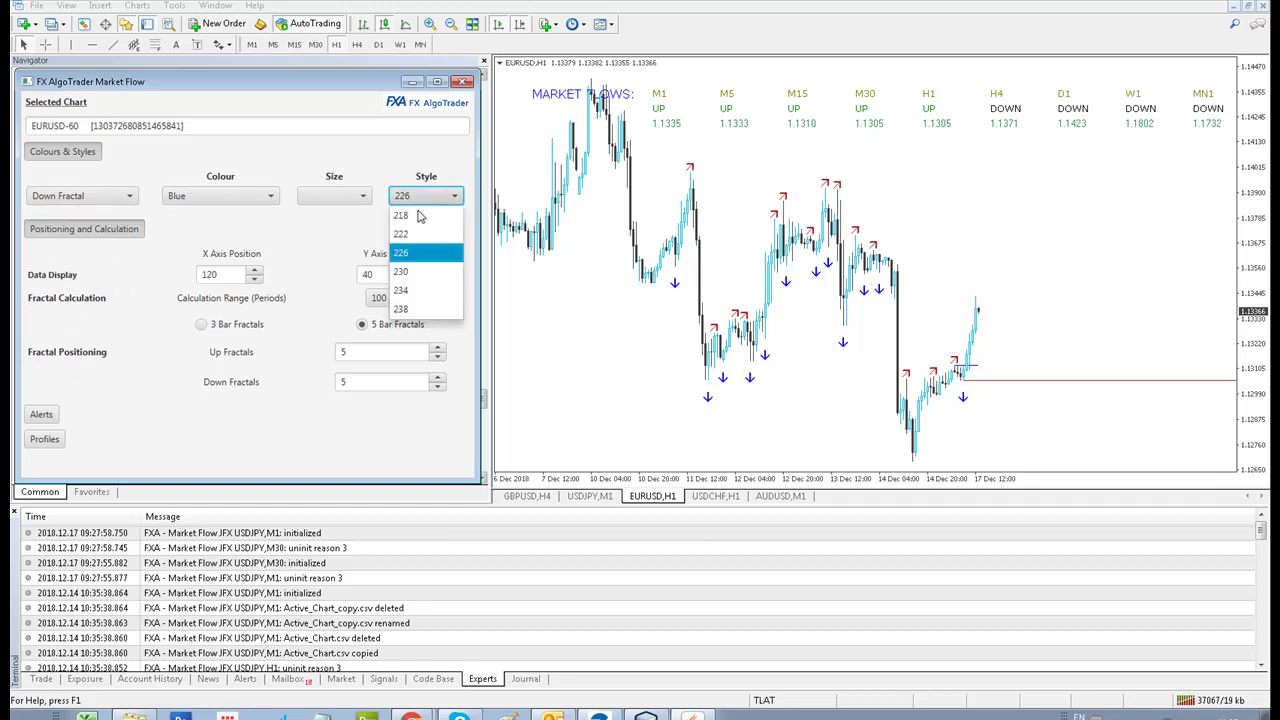
pyautogui.click(420, 258)
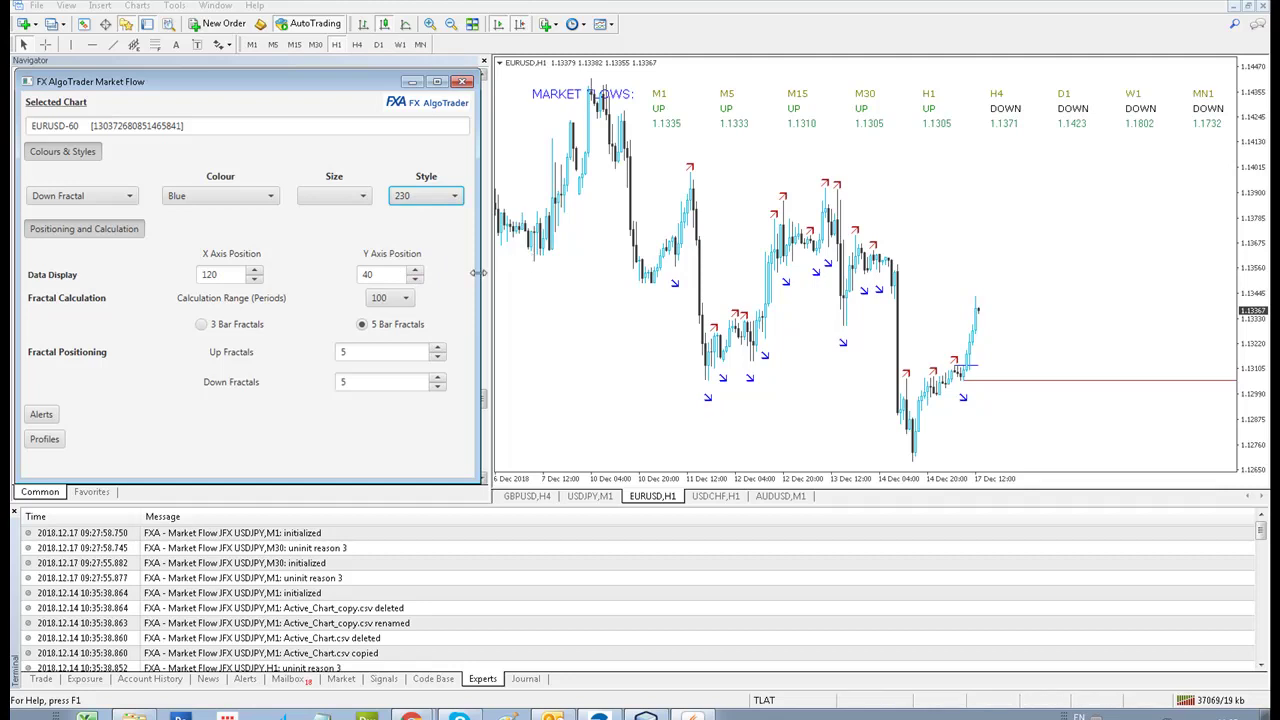
pyautogui.click(57, 231)
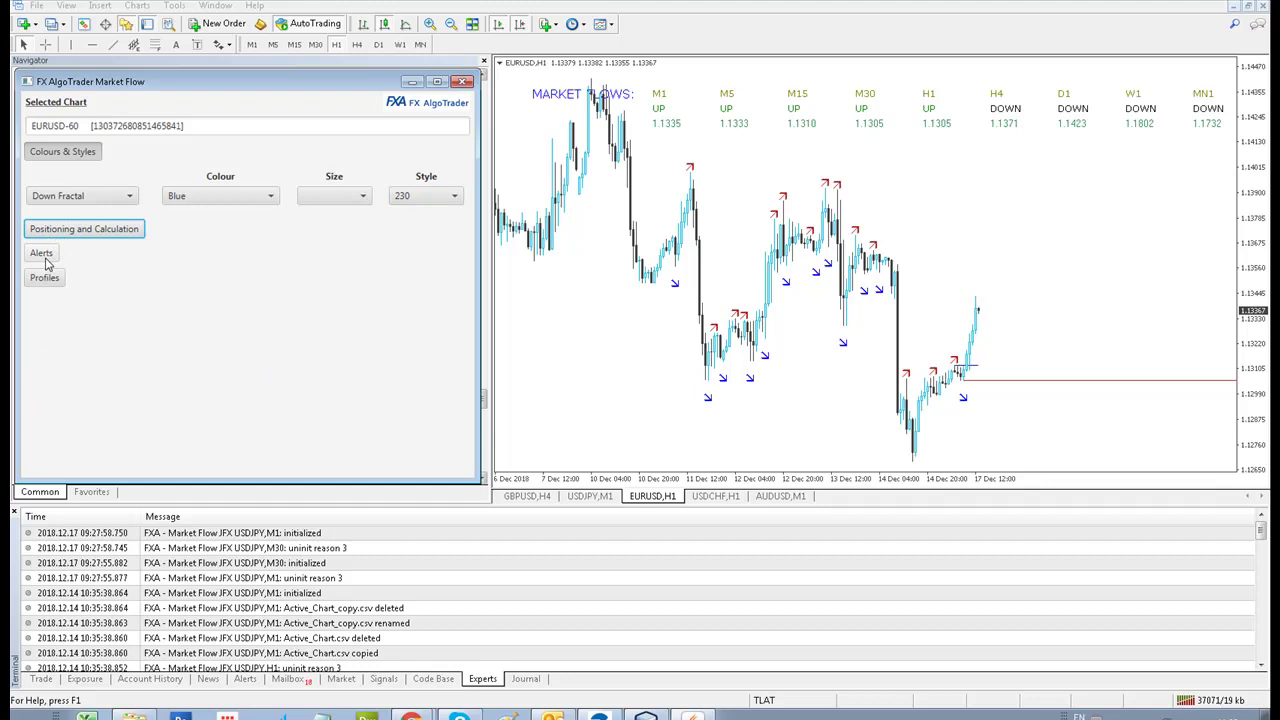
# Switch the alert type to Mask and set the H4, D1, W1 and MN1 masks to DOWN
pyautogui.click(42, 255)
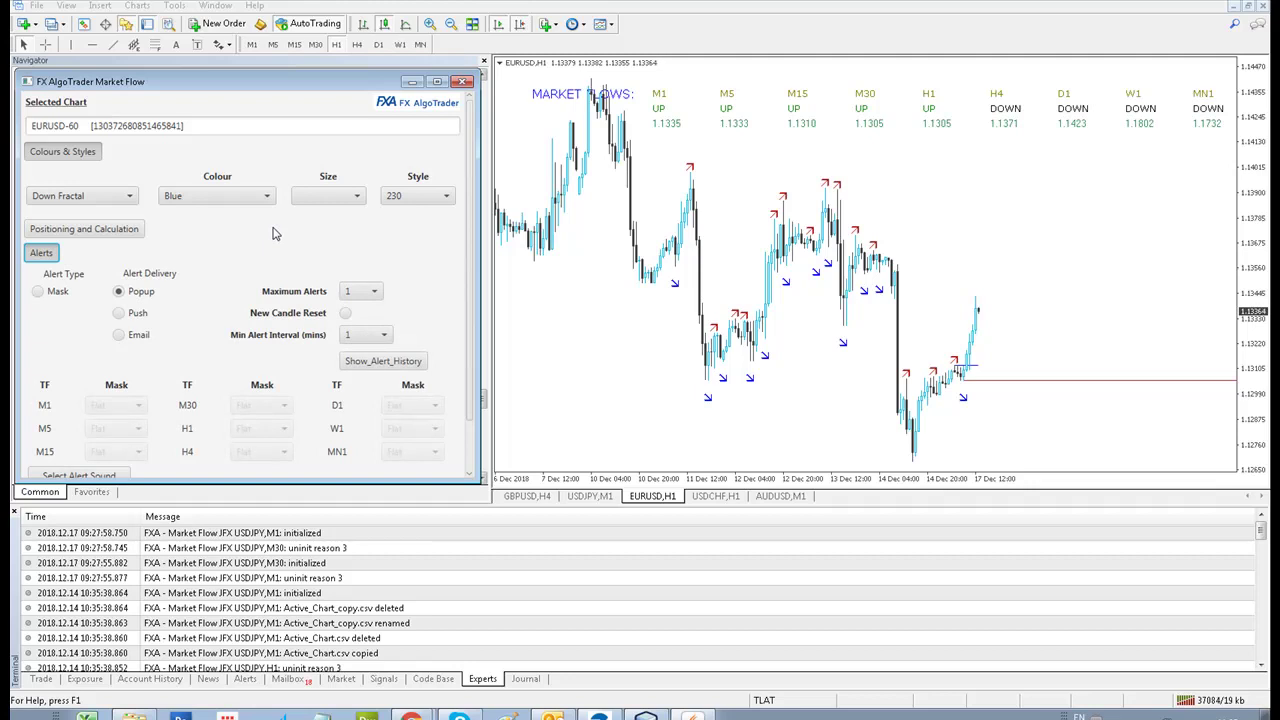
pyautogui.click(38, 291)
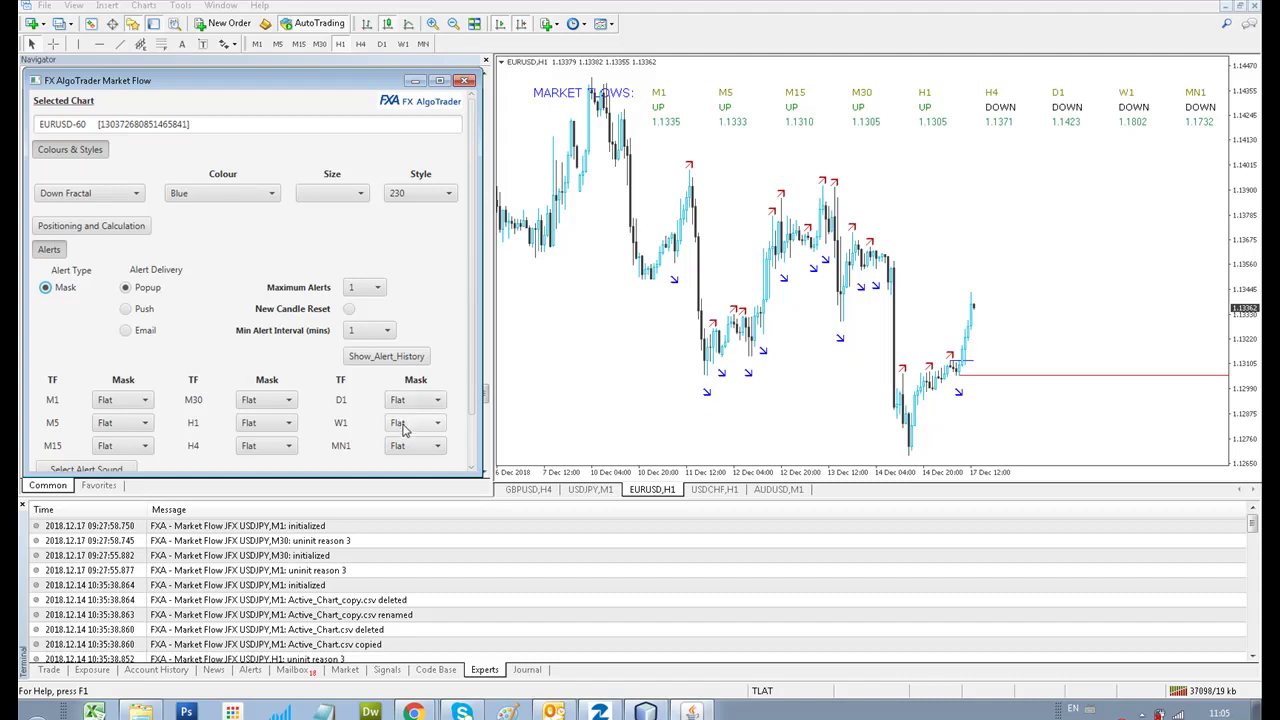
pyautogui.click(248, 450)
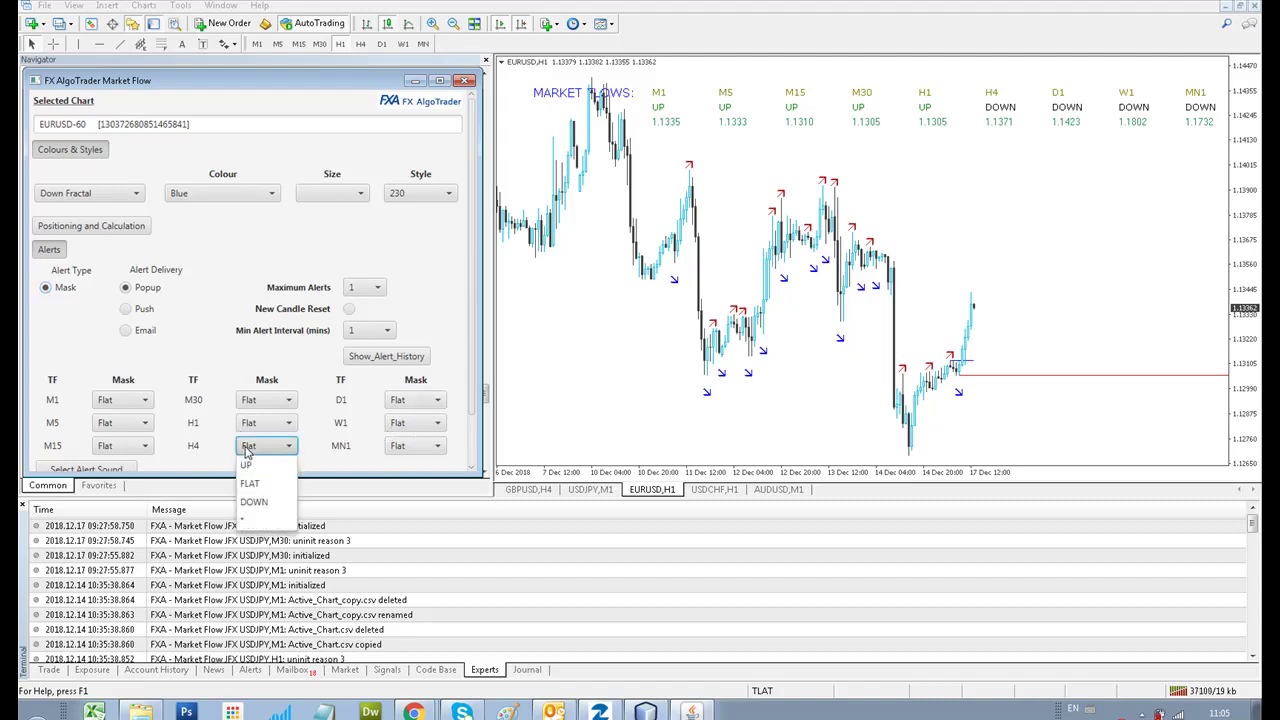
pyautogui.click(256, 500)
pyautogui.click(405, 401)
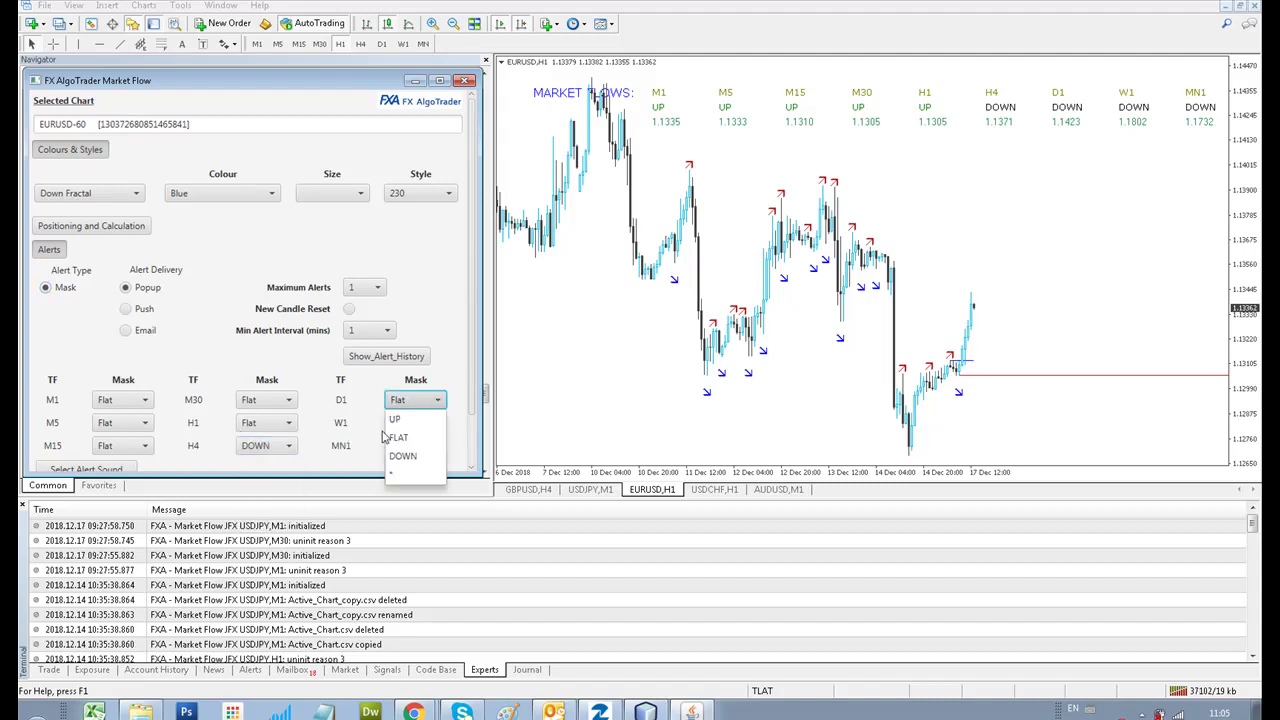
pyautogui.click(402, 455)
pyautogui.click(410, 423)
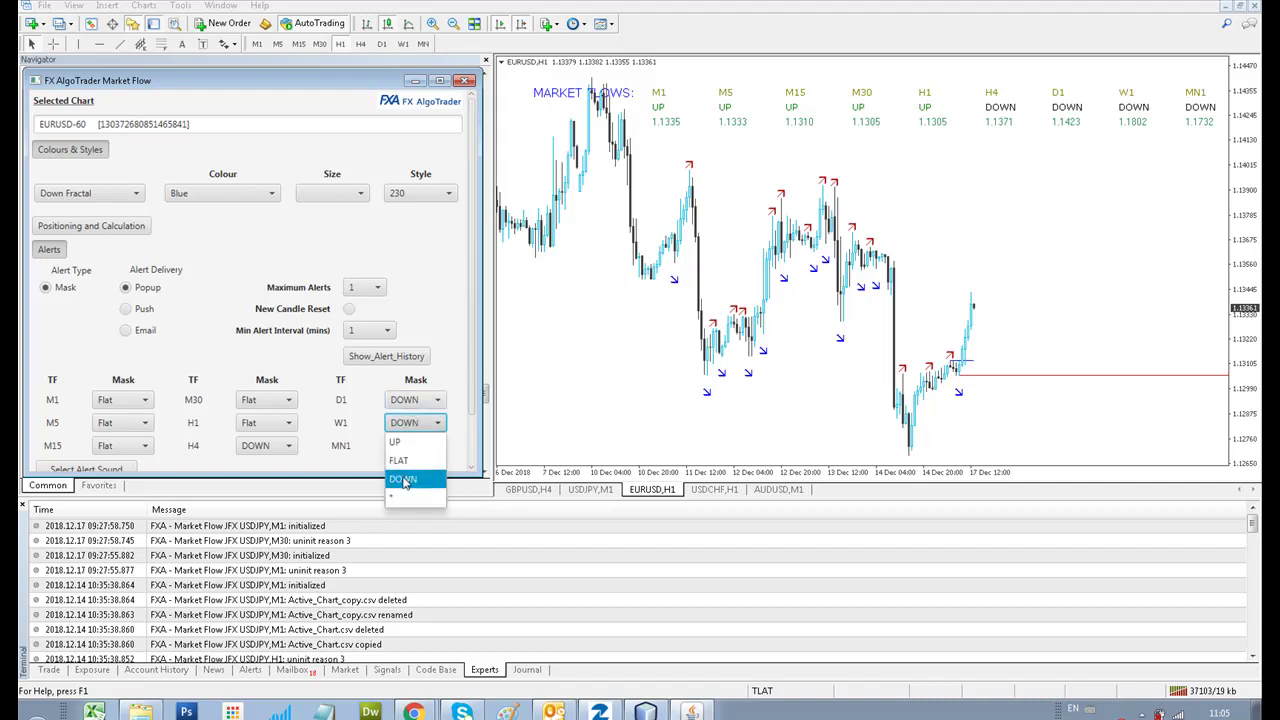
pyautogui.click(403, 479)
pyautogui.click(410, 446)
pyautogui.click(403, 500)
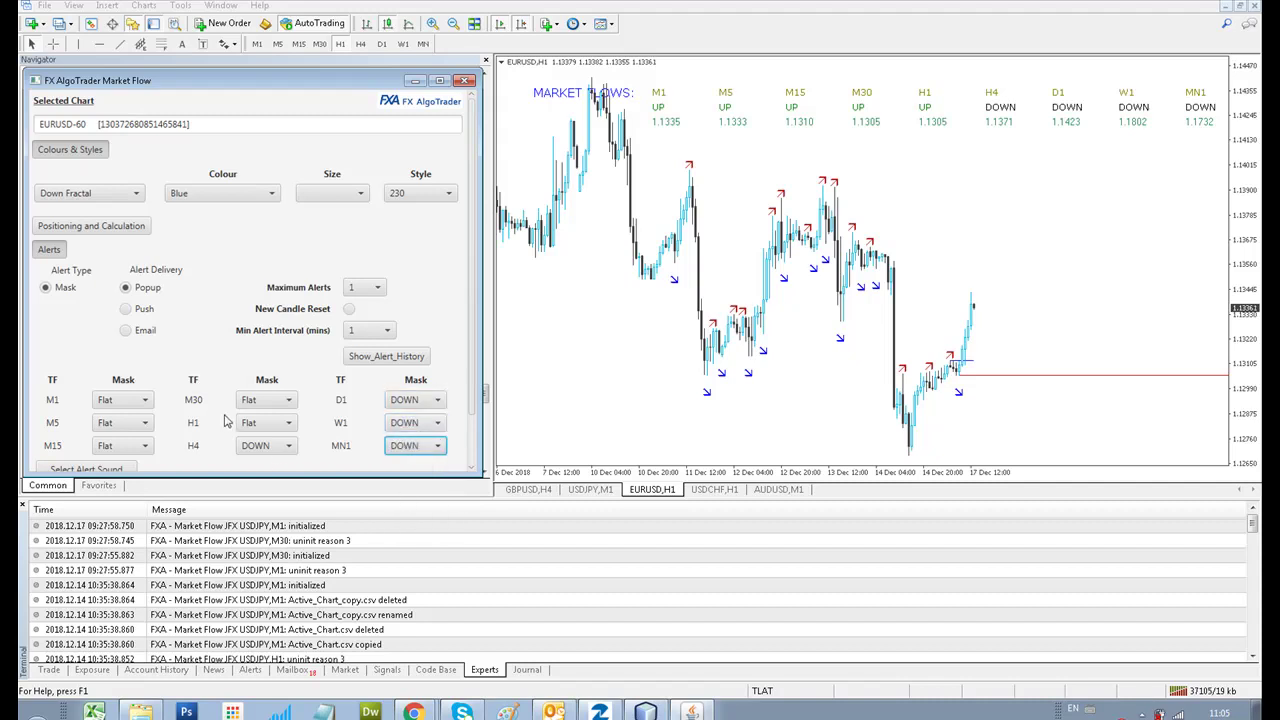
# Set the H1, M30, M15, M5 and M1 masks to UP
pyautogui.click(253, 425)
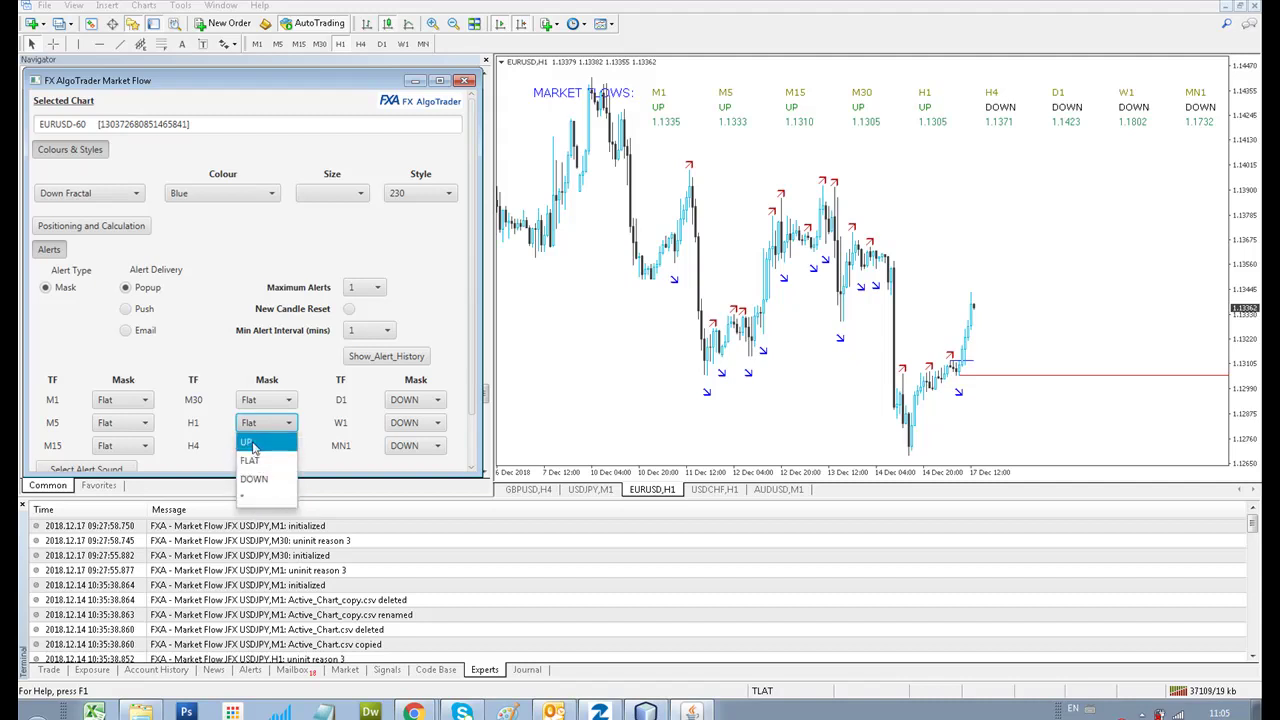
pyautogui.click(249, 456)
pyautogui.click(253, 400)
pyautogui.click(248, 419)
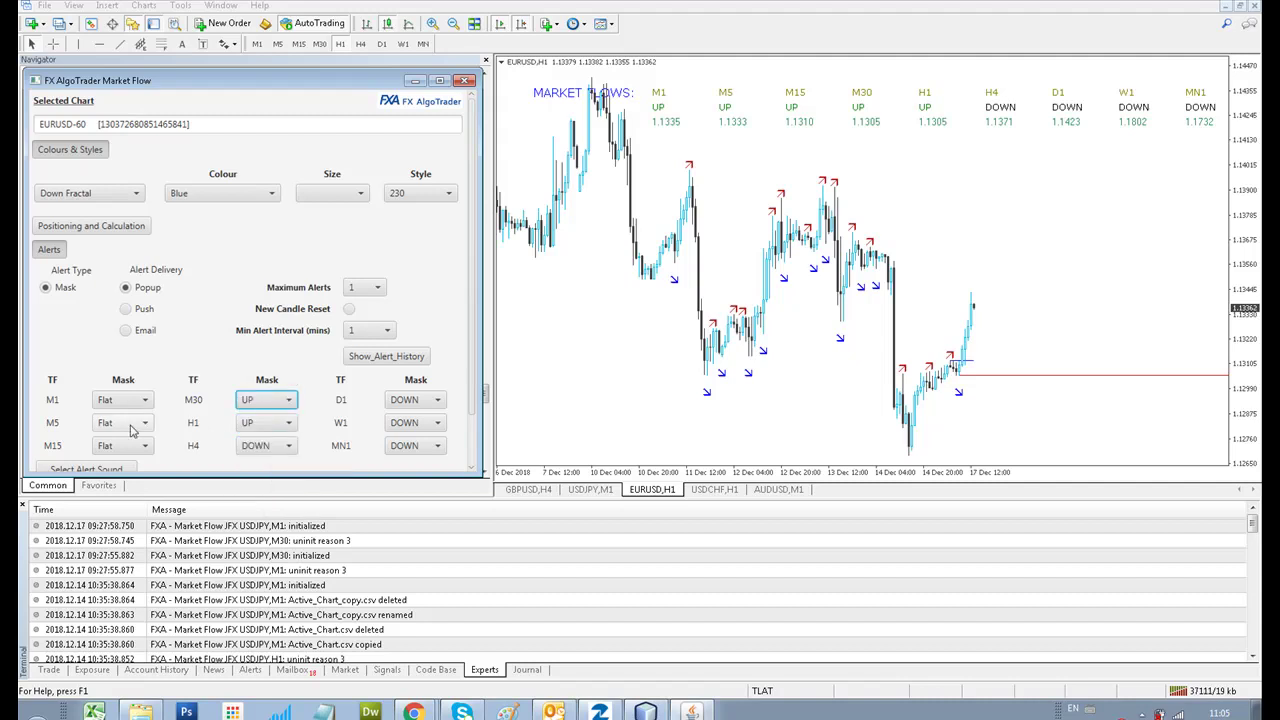
pyautogui.click(118, 446)
pyautogui.click(113, 468)
pyautogui.click(118, 422)
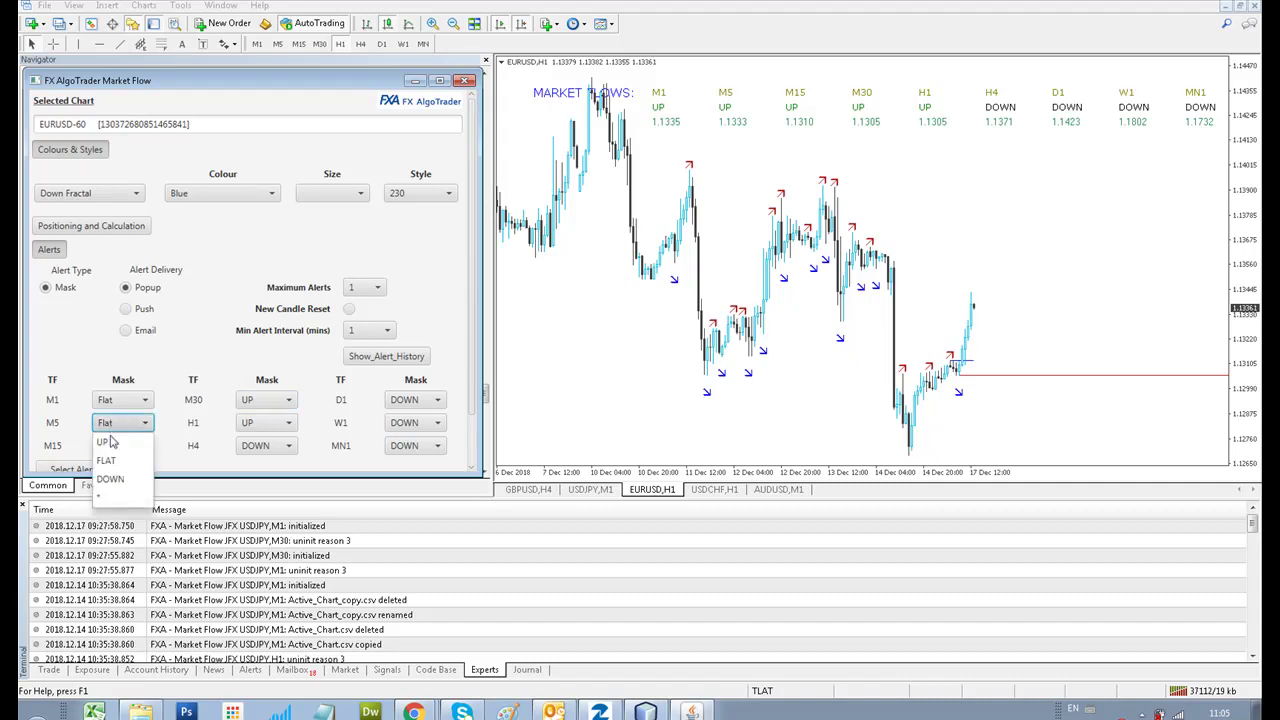
pyautogui.click(113, 440)
pyautogui.click(110, 400)
pyautogui.click(108, 418)
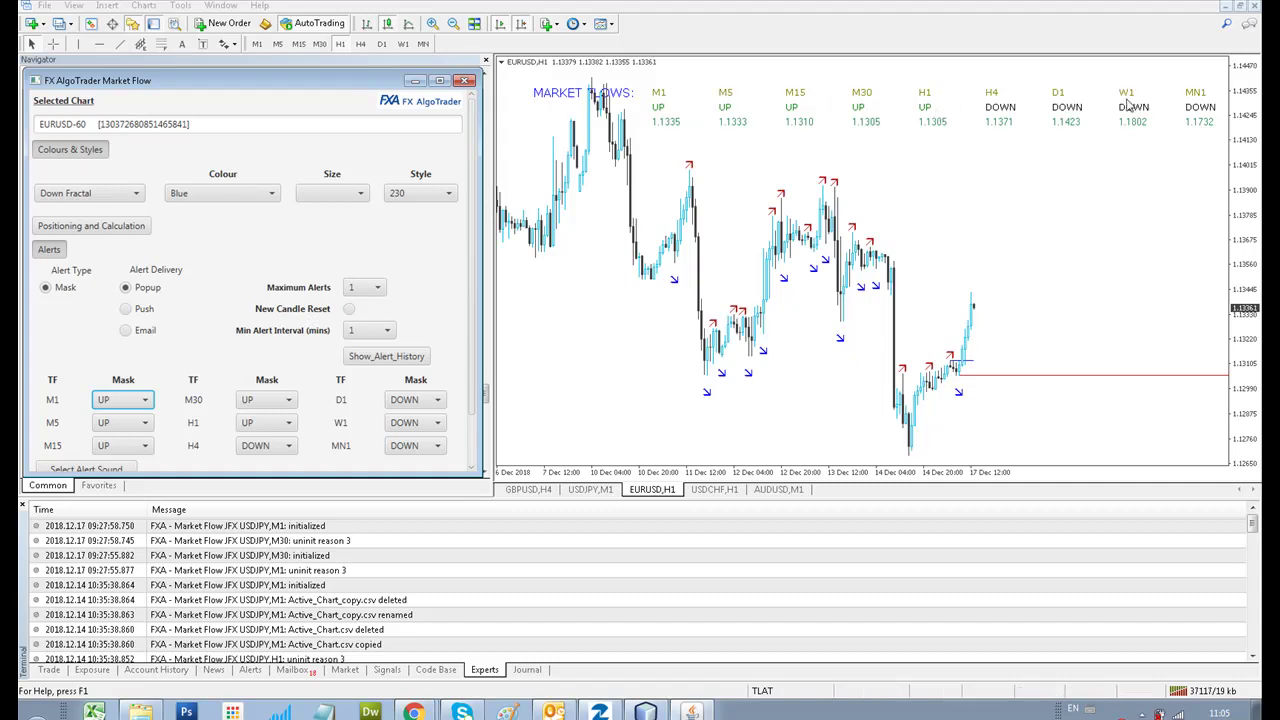
# Enable New Candle Reset and widen the Alert History Condition column to read the EURUSD mask alert
pyautogui.click(348, 309)
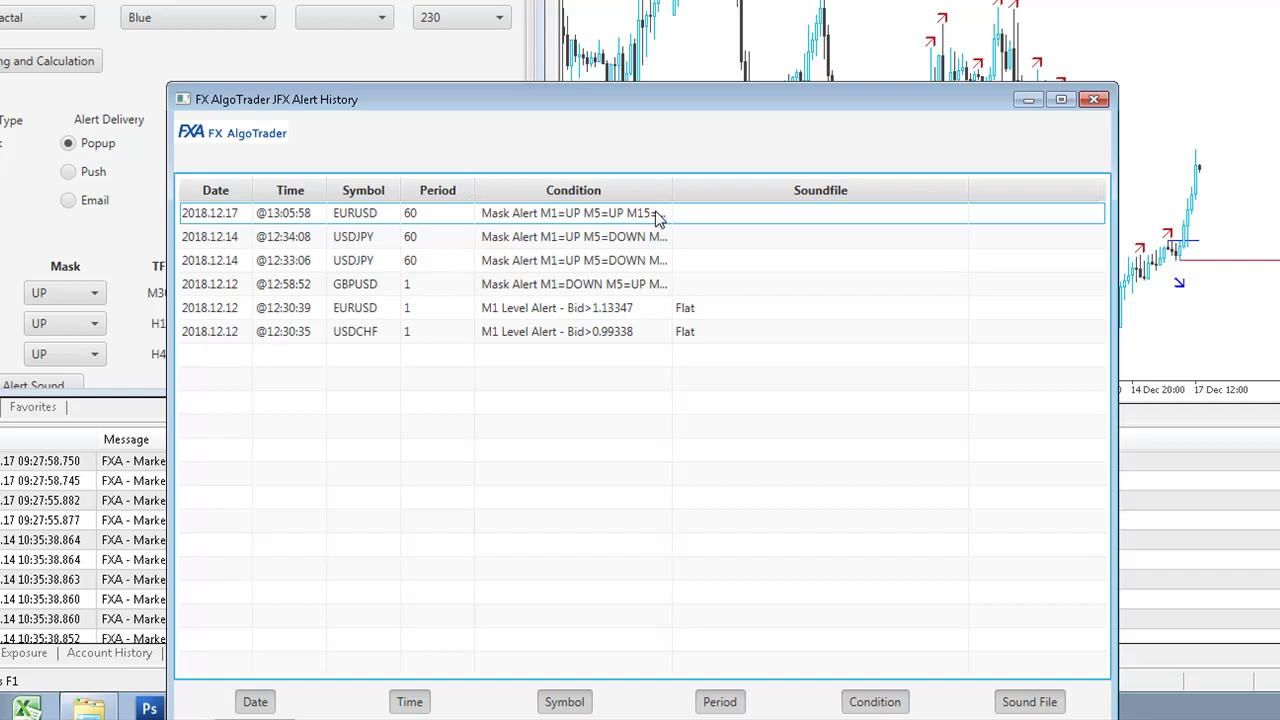
pyautogui.moveTo(673, 190); pyautogui.dragTo(1104, 212)
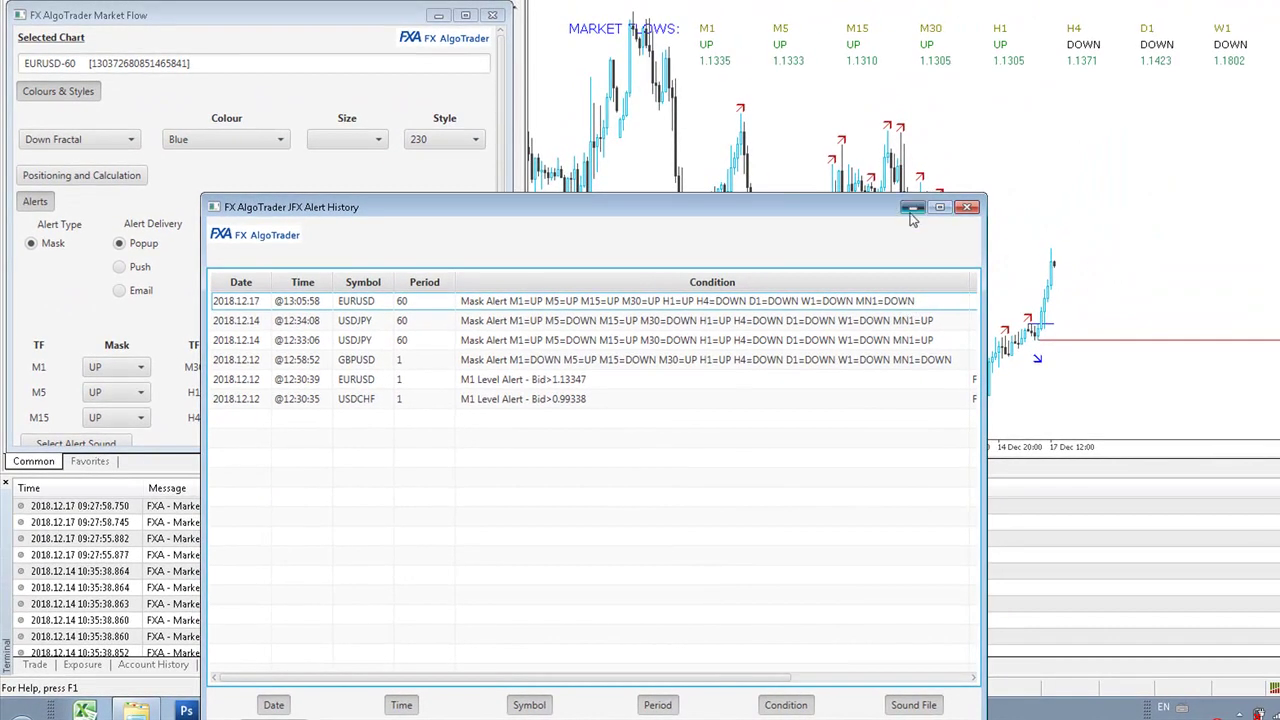
# Minimize the JFX Alert History window to reveal the Market Flow panel and EURUSD chart
pyautogui.click(912, 208)
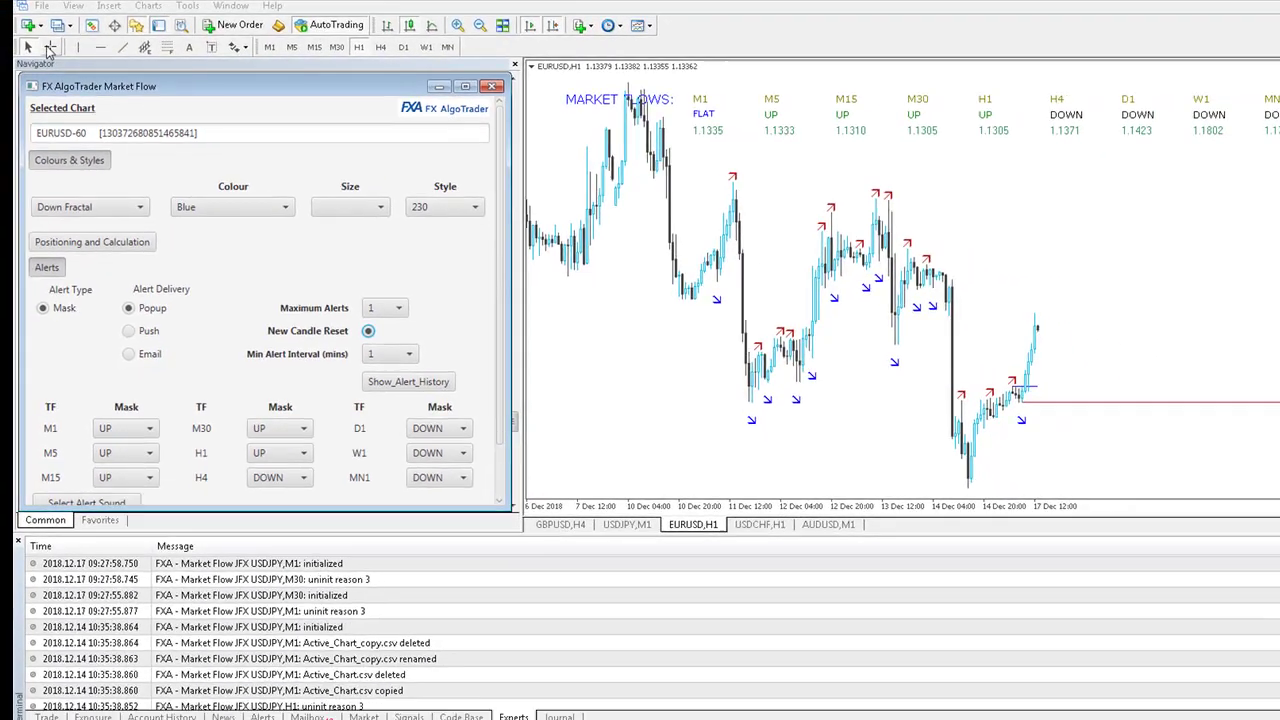
pyautogui.click(50, 47)
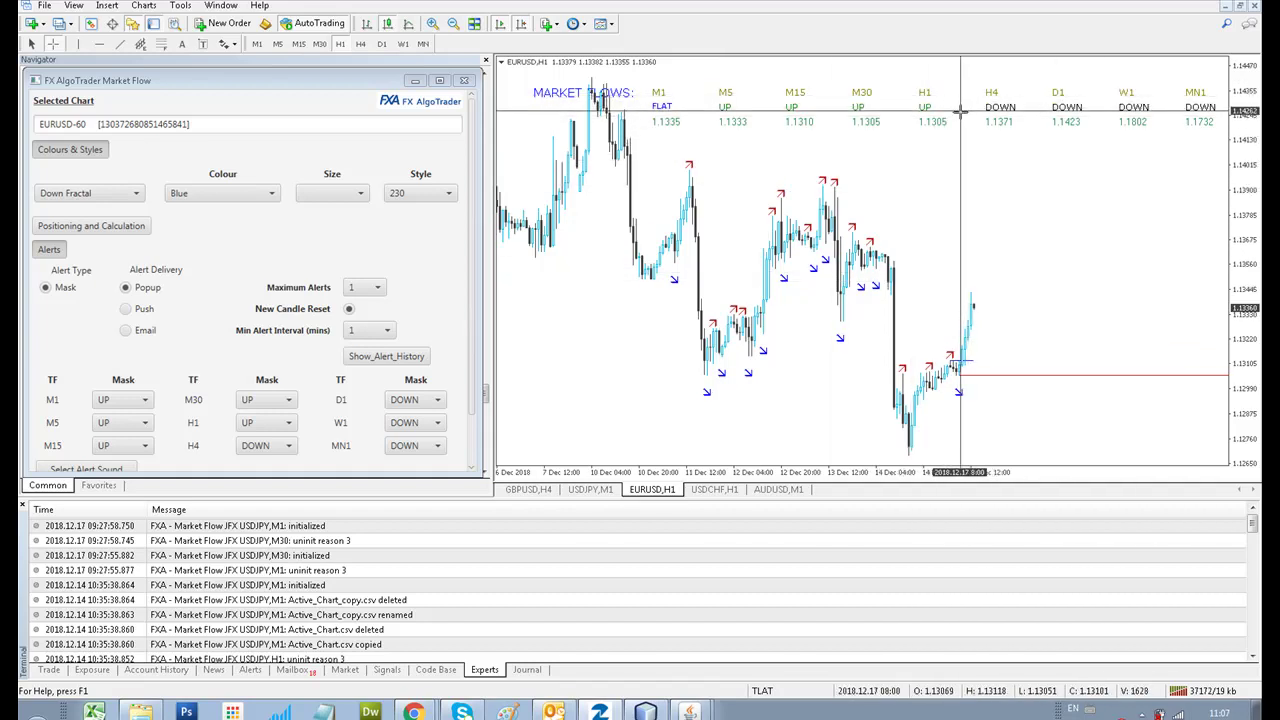
# Minimize the Market Flow settings, zoom the chart out and hide the Navigator
pyautogui.click(415, 80)
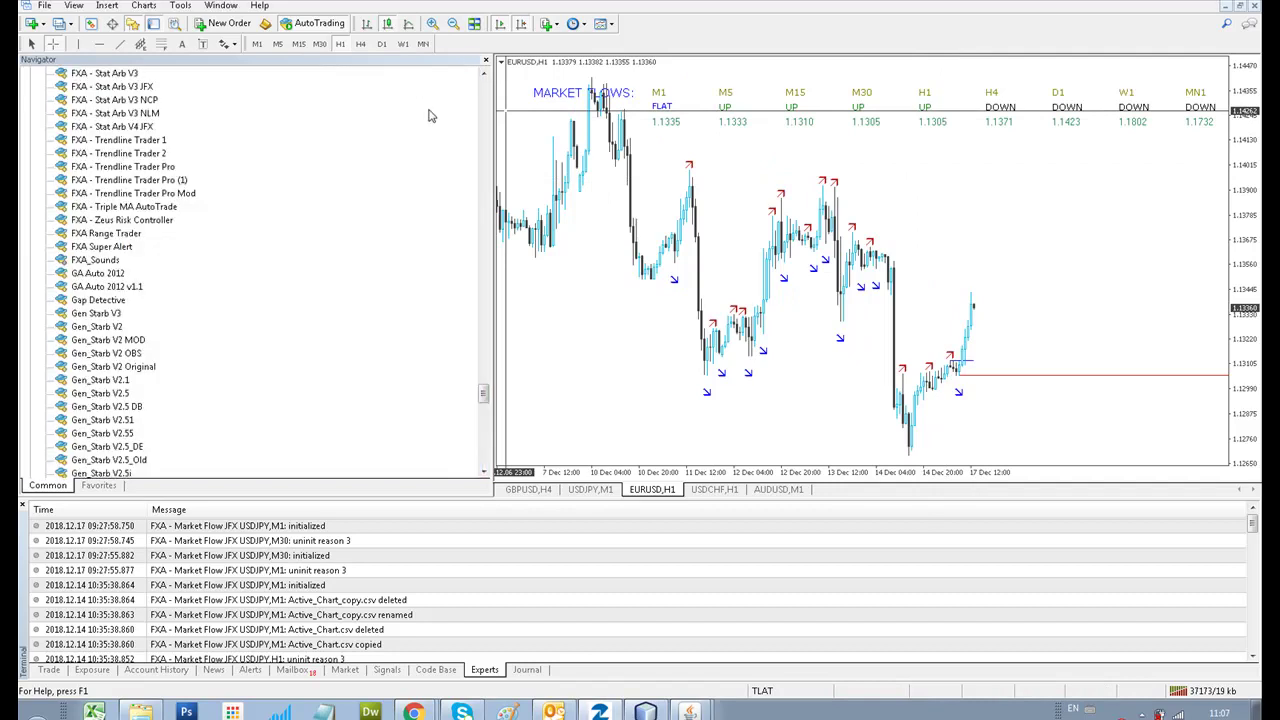
pyautogui.click(453, 23)
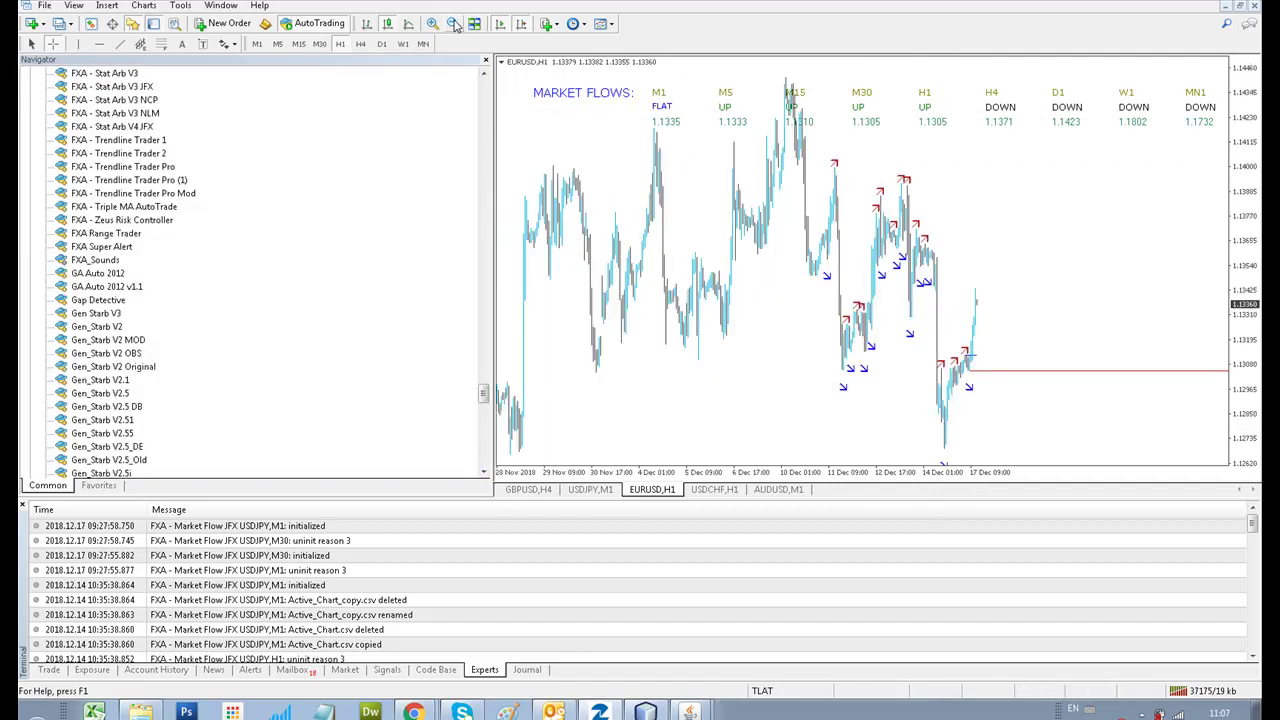
pyautogui.click(485, 61)
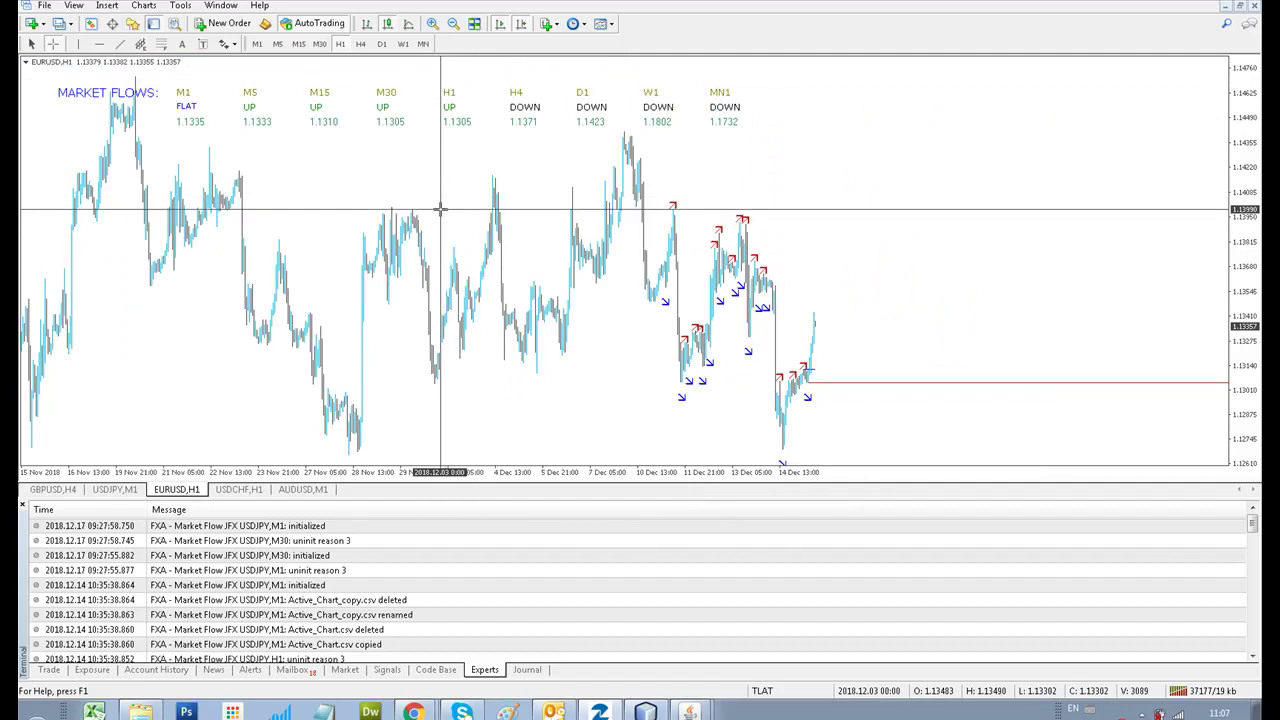
# Draw a descending trendline on H4 from the October high and on D1 from the 2018 peak
pyautogui.click(120, 44)
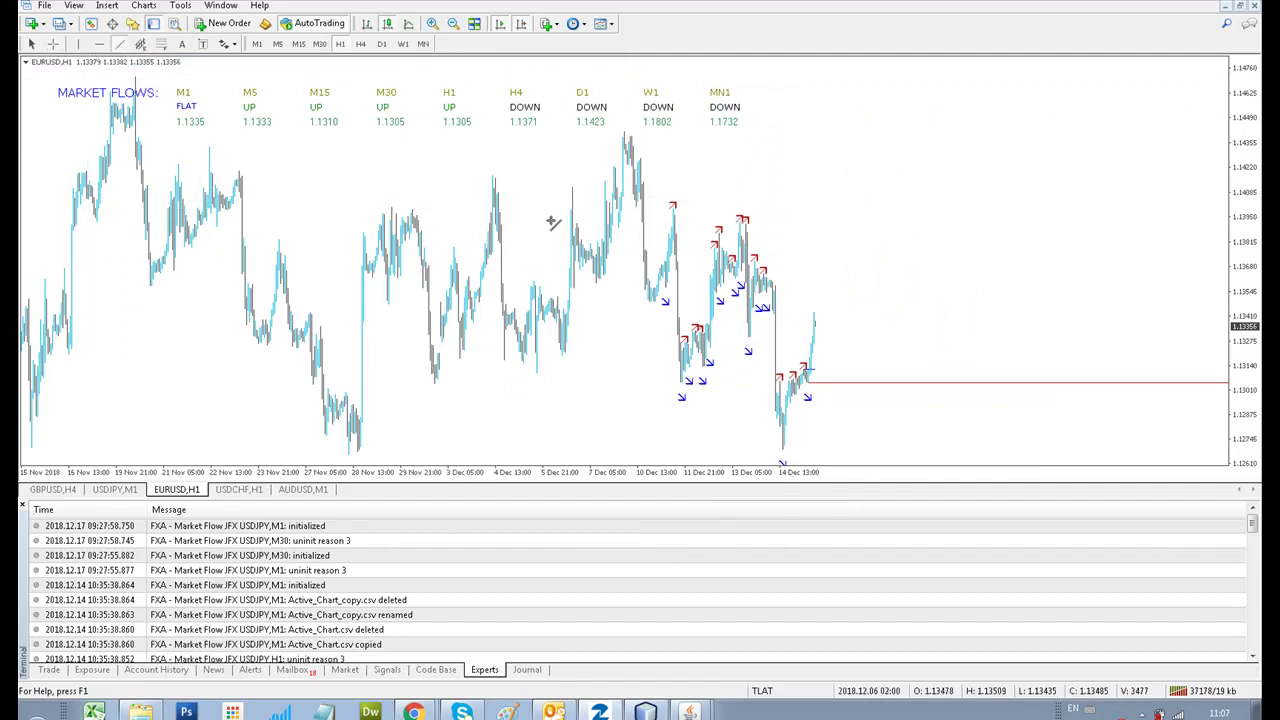
pyautogui.click(362, 45)
pyautogui.moveTo(424, 199); pyautogui.dragTo(737, 302)
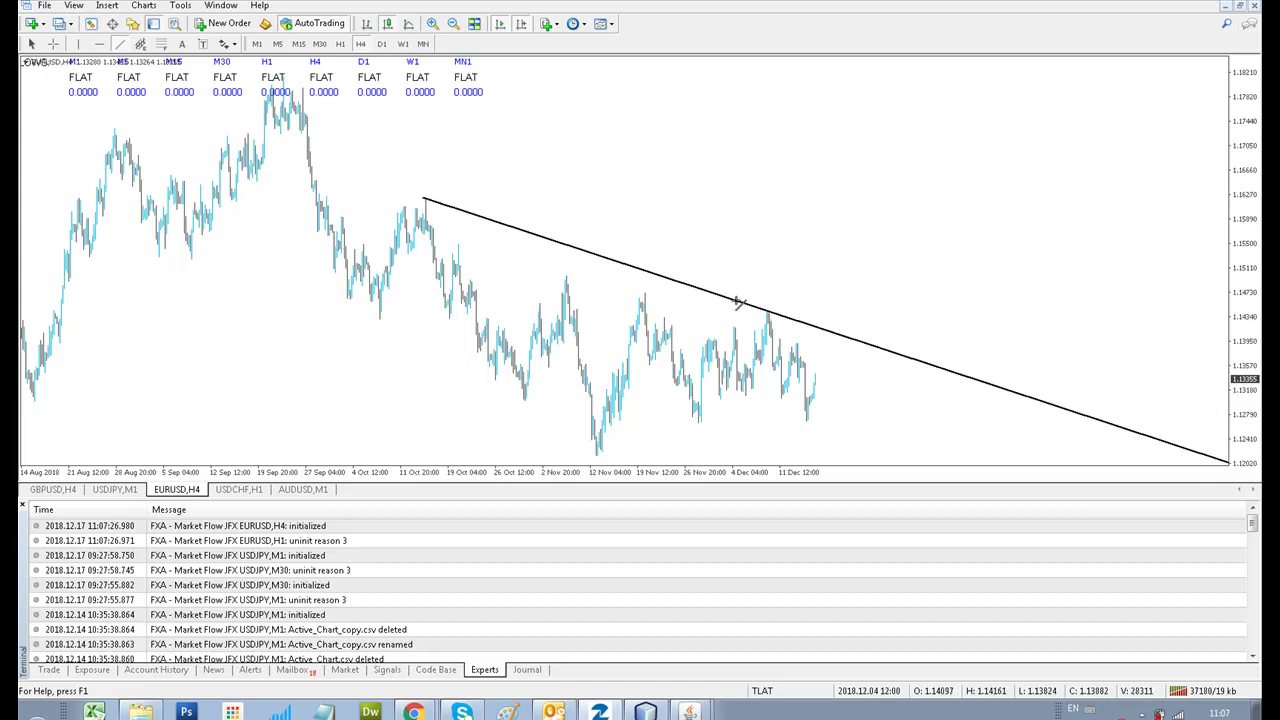
pyautogui.click(381, 44)
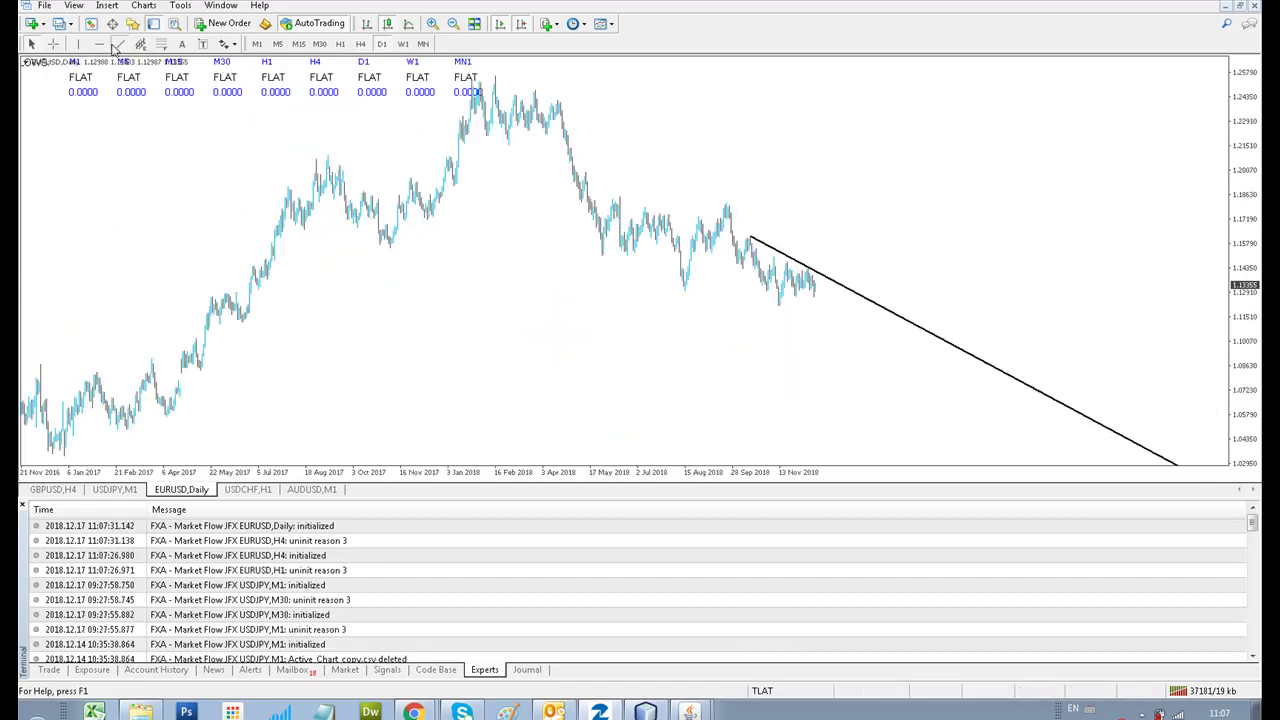
pyautogui.moveTo(556, 100); pyautogui.dragTo(817, 268)
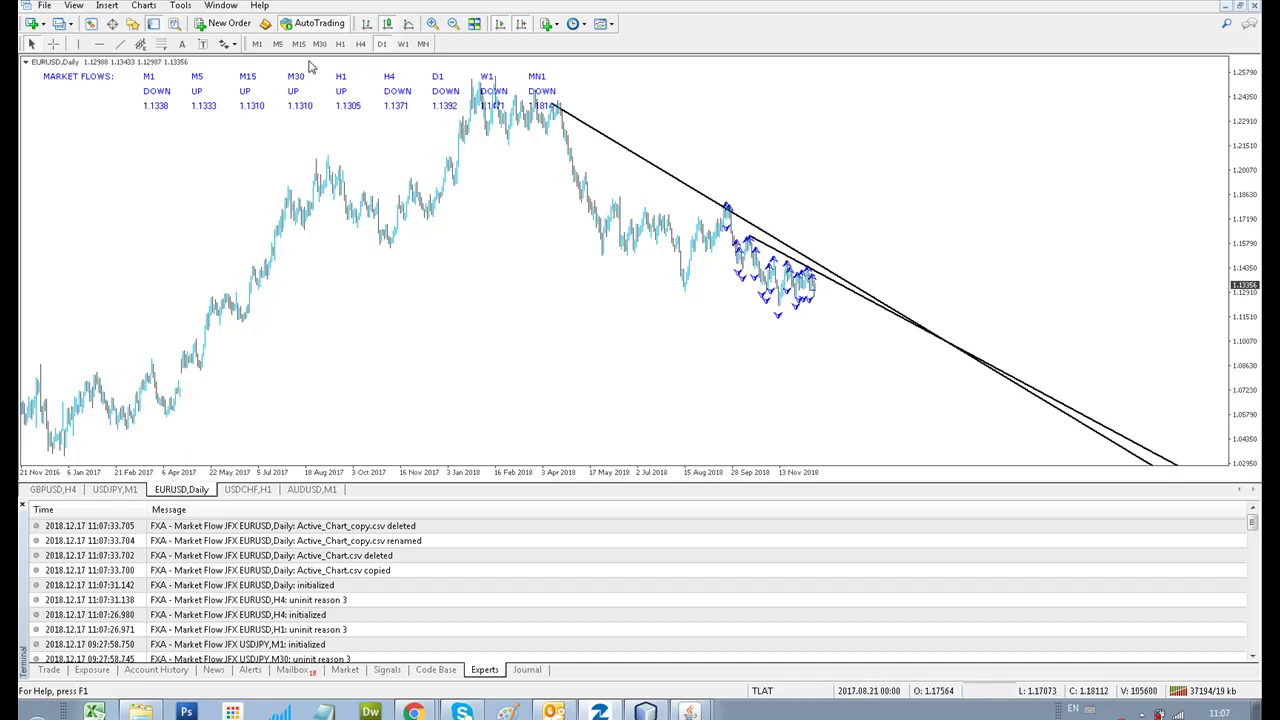
# Switch EURUSD back to H1 and zoom in two steps on the December candles
pyautogui.click(340, 44)
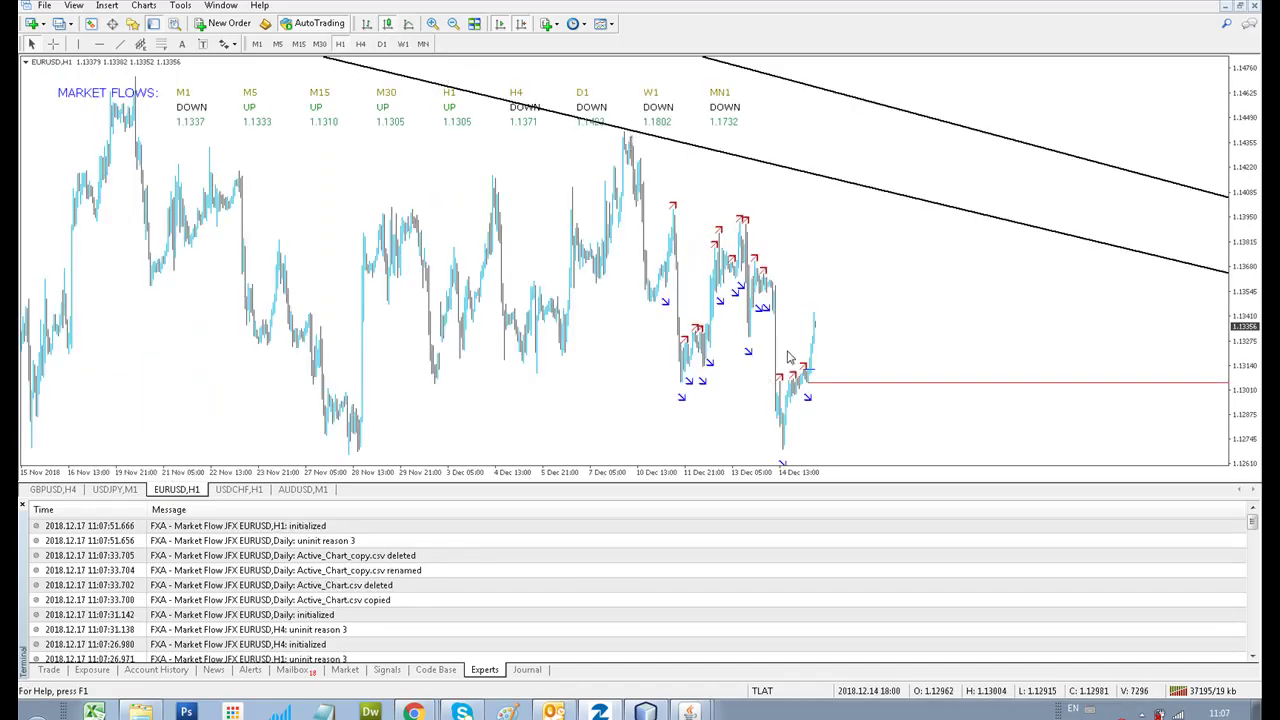
pyautogui.click(432, 24)
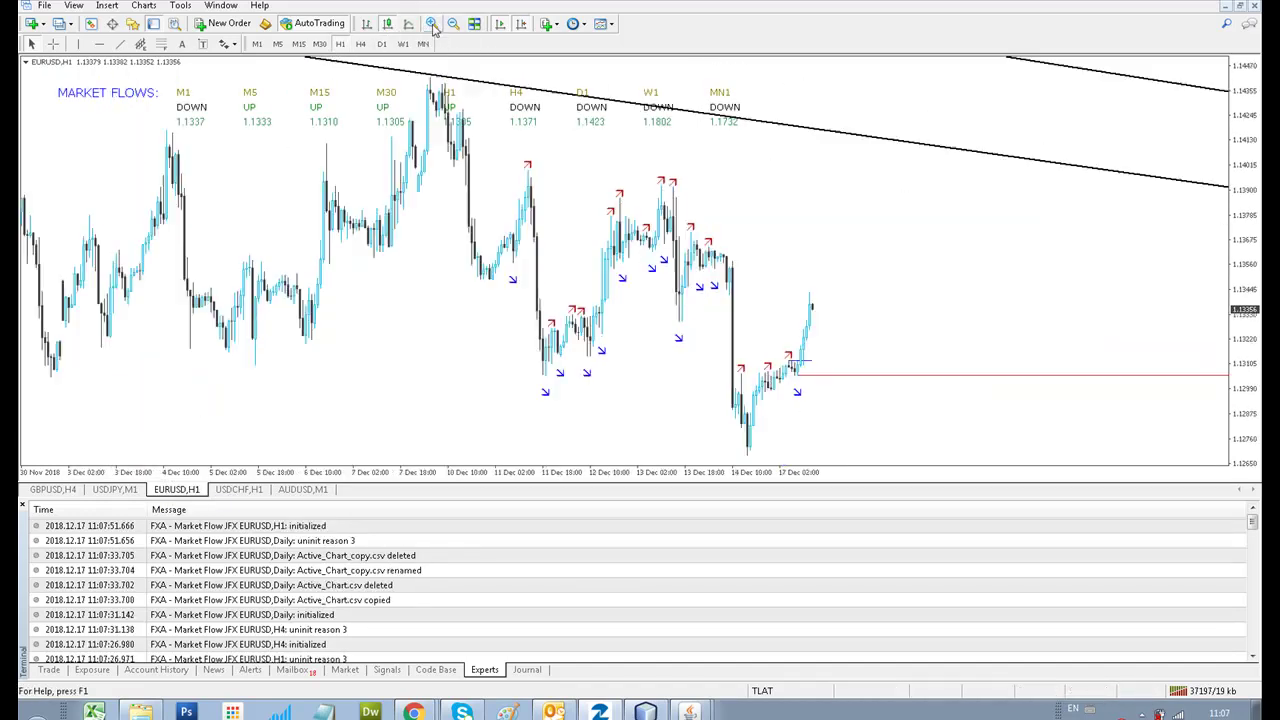
pyautogui.click(432, 24)
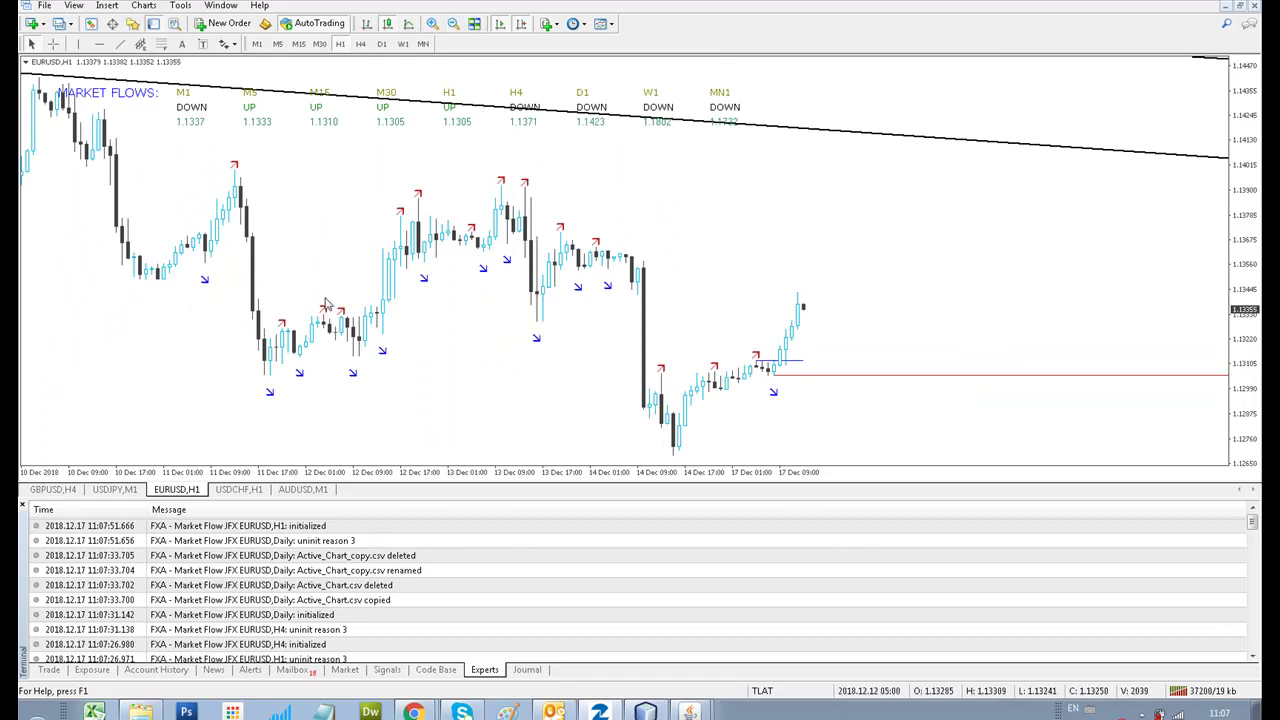
# Toggle the Crosshair off and back on to read candle dates and prices
pyautogui.click(53, 44)
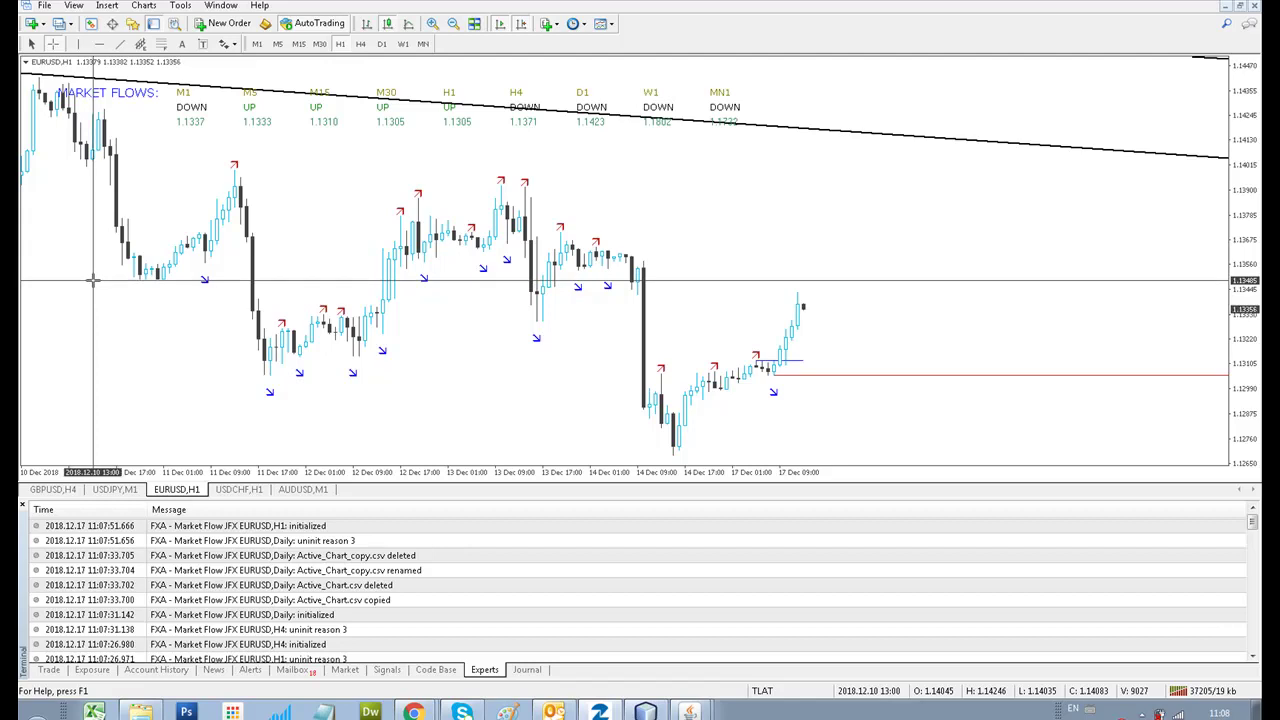
pyautogui.click(140, 285)
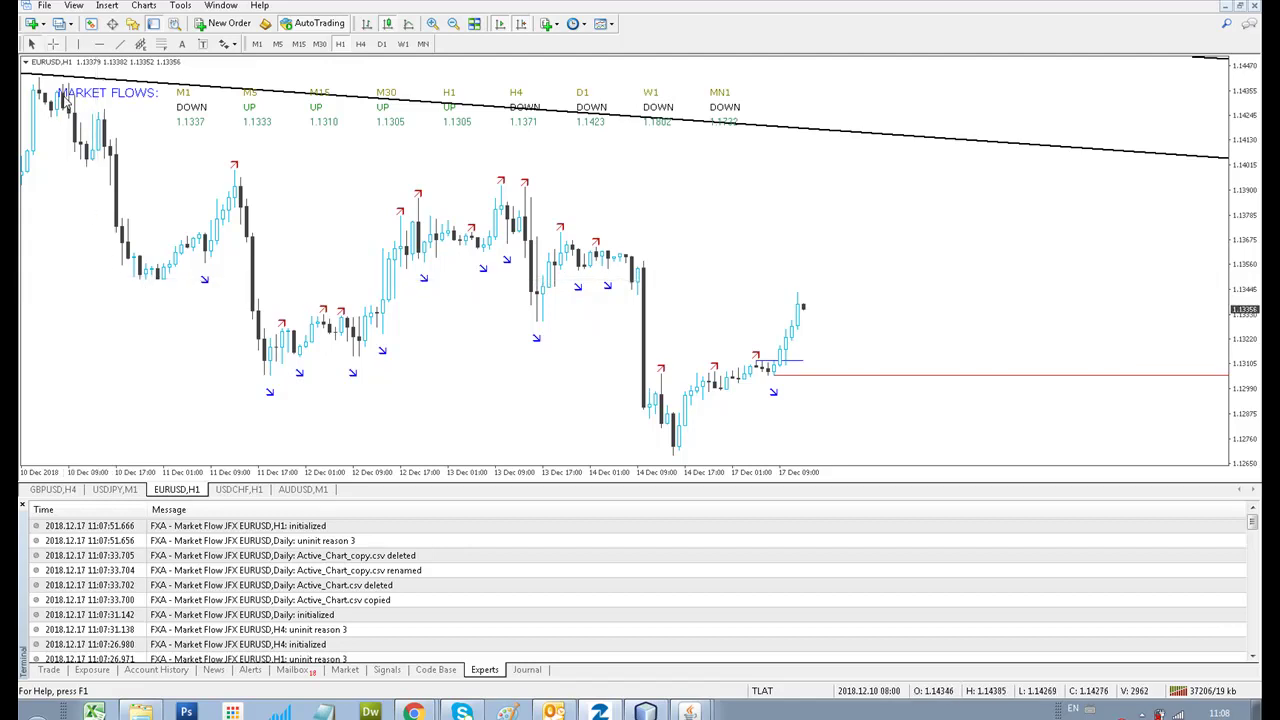
pyautogui.click(53, 44)
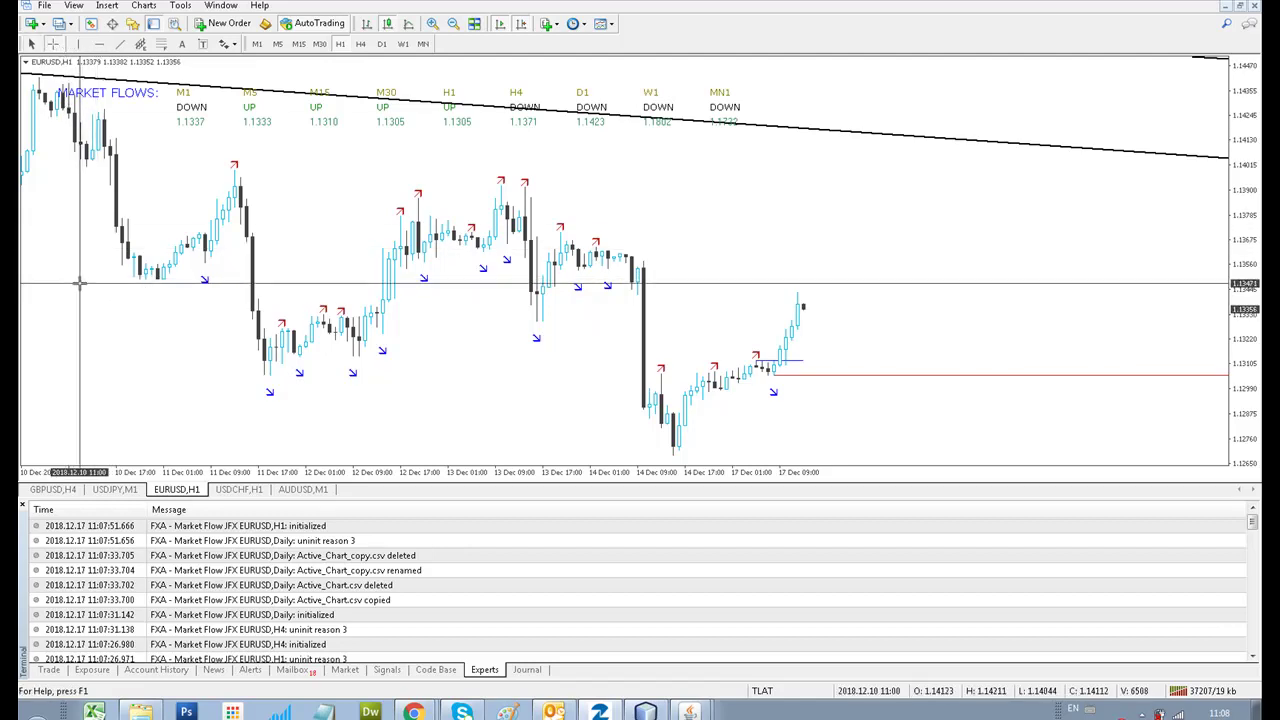
# Close the JFX Alert History window and restore the Market Flow panel, scrolling to its alert mask options
pyautogui.moveTo(693, 711)
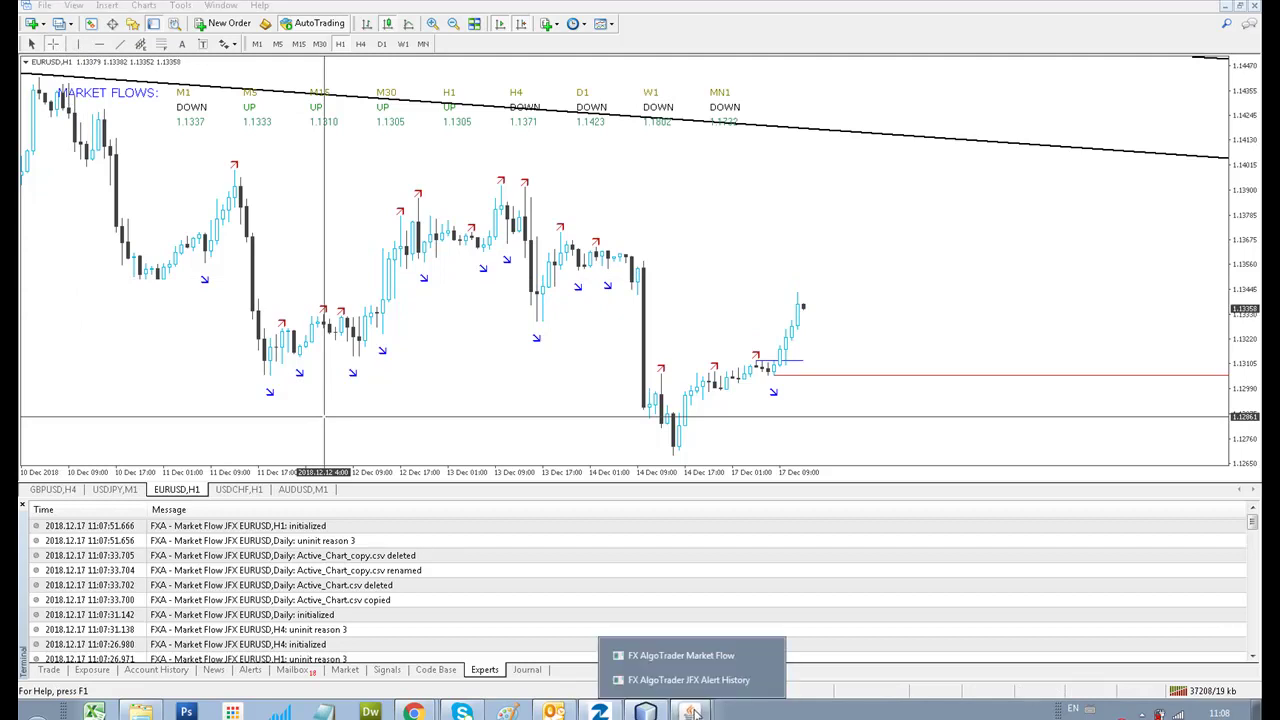
pyautogui.click(685, 682)
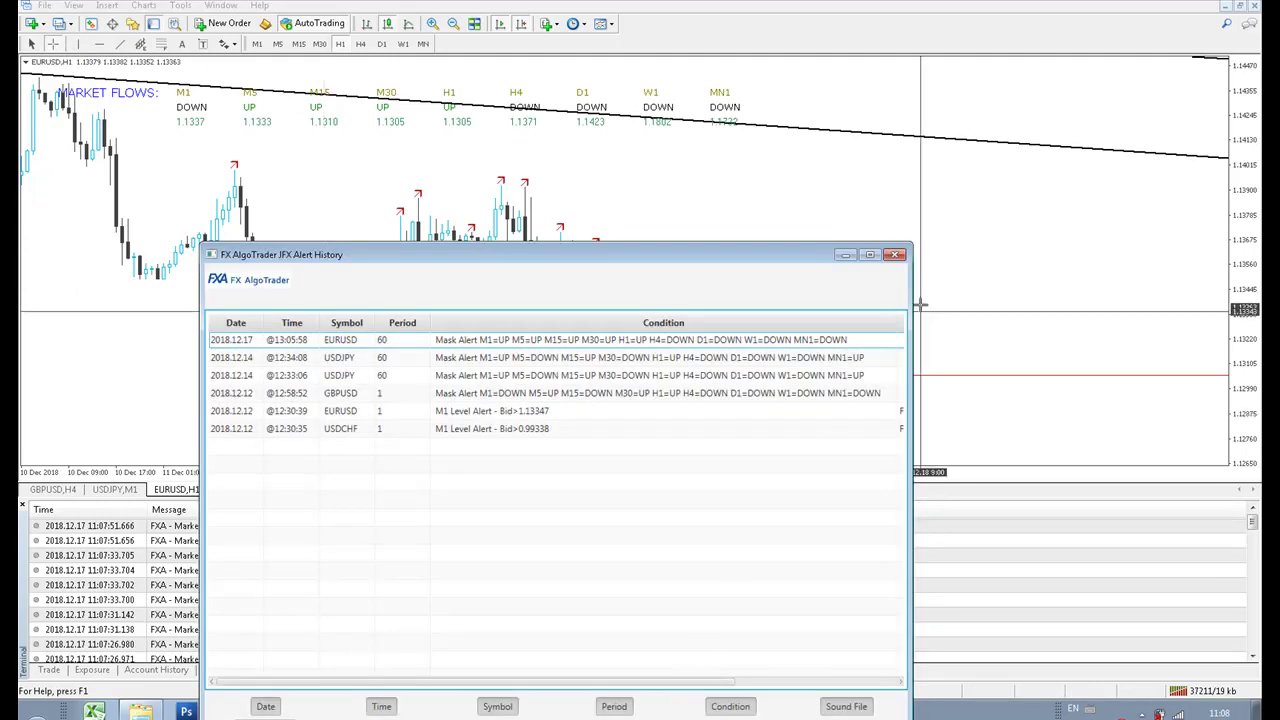
pyautogui.click(895, 254)
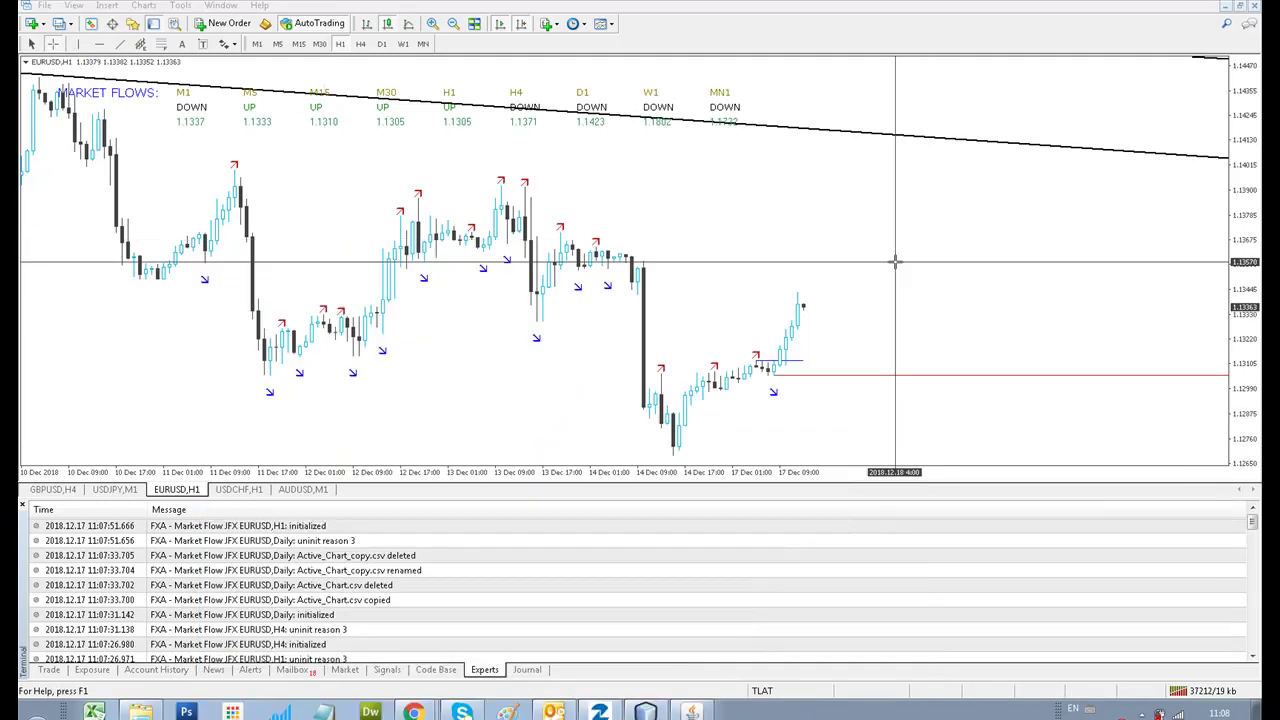
pyautogui.click(692, 711)
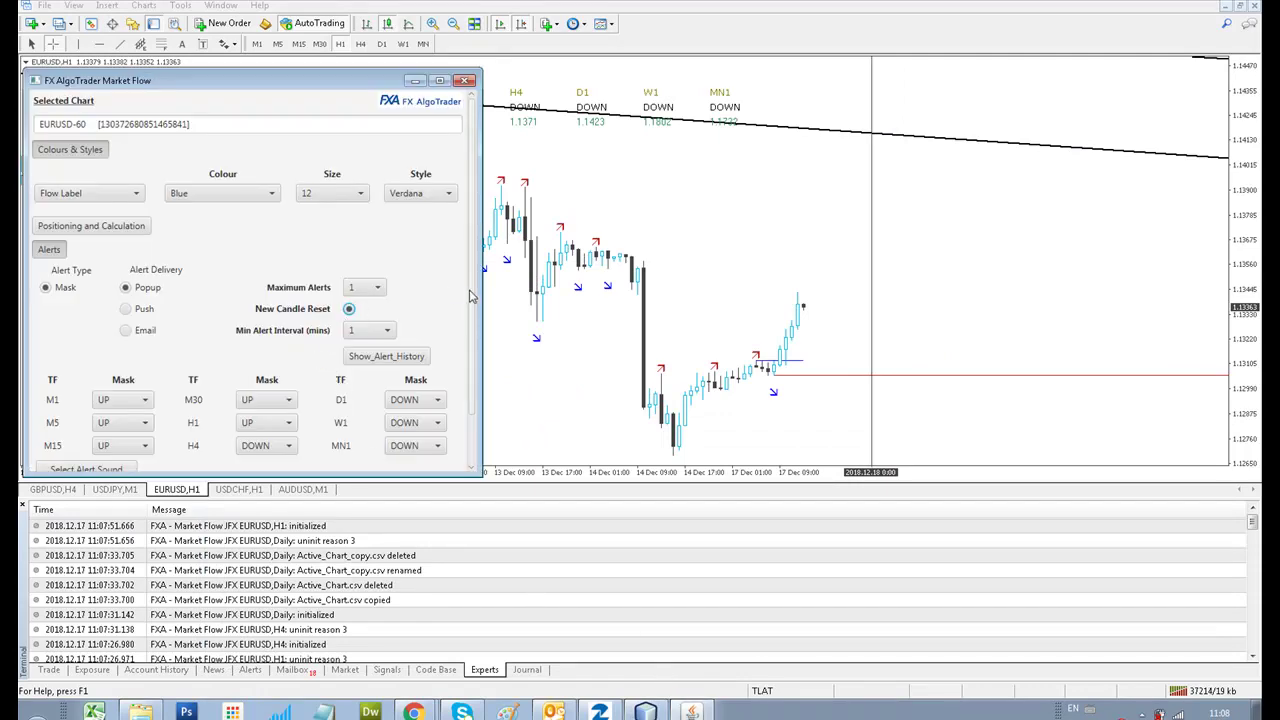
pyautogui.scroll(-1, 474, 405)
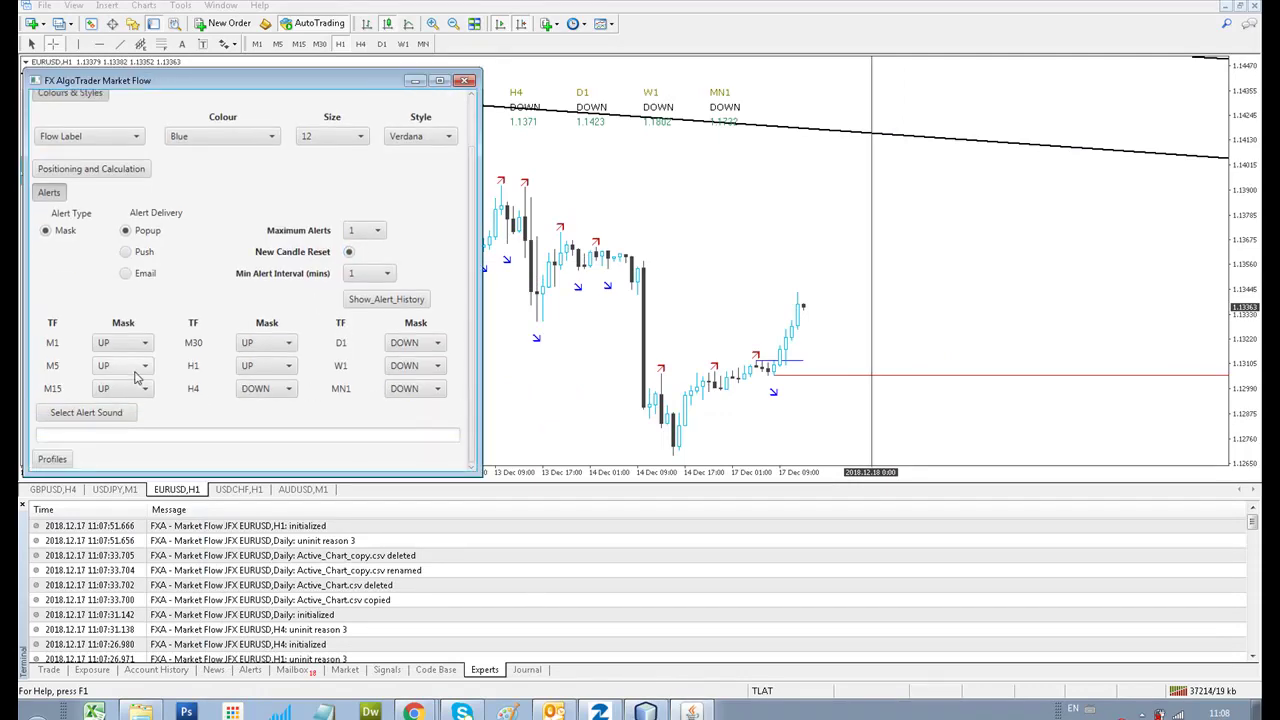